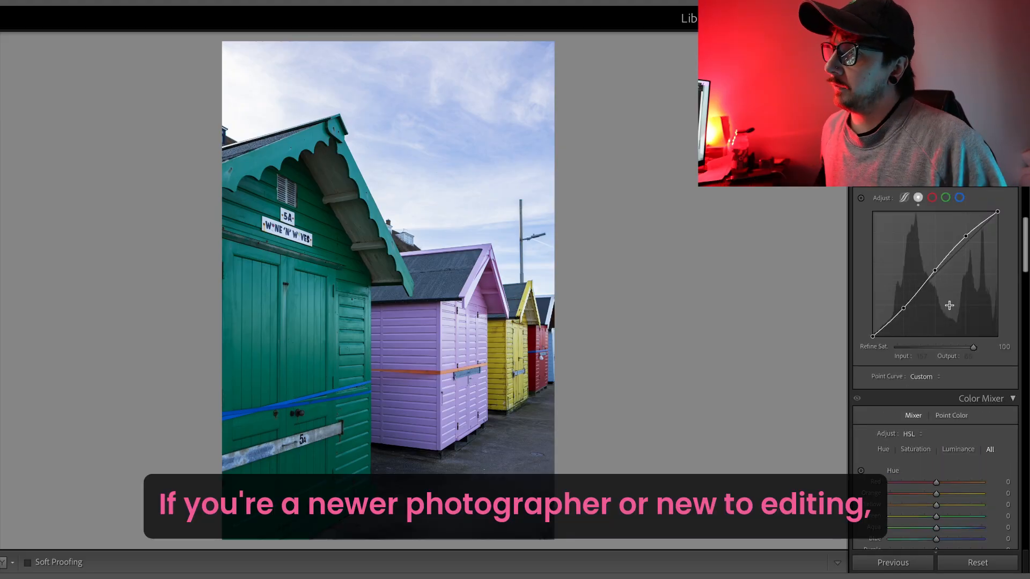
# Look over the photo's basic tone settings, tone curve and the Color Mixer's hue, saturation and luminance adjustments.
pyautogui.scroll(-6, 949, 308)
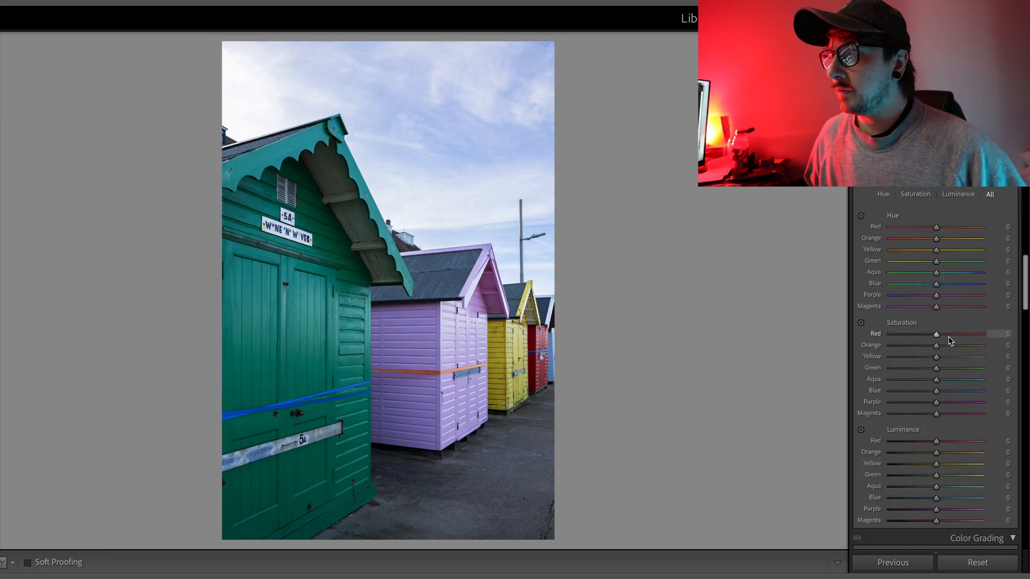
pyautogui.scroll(-1, 953, 341)
pyautogui.scroll(3, 954, 341)
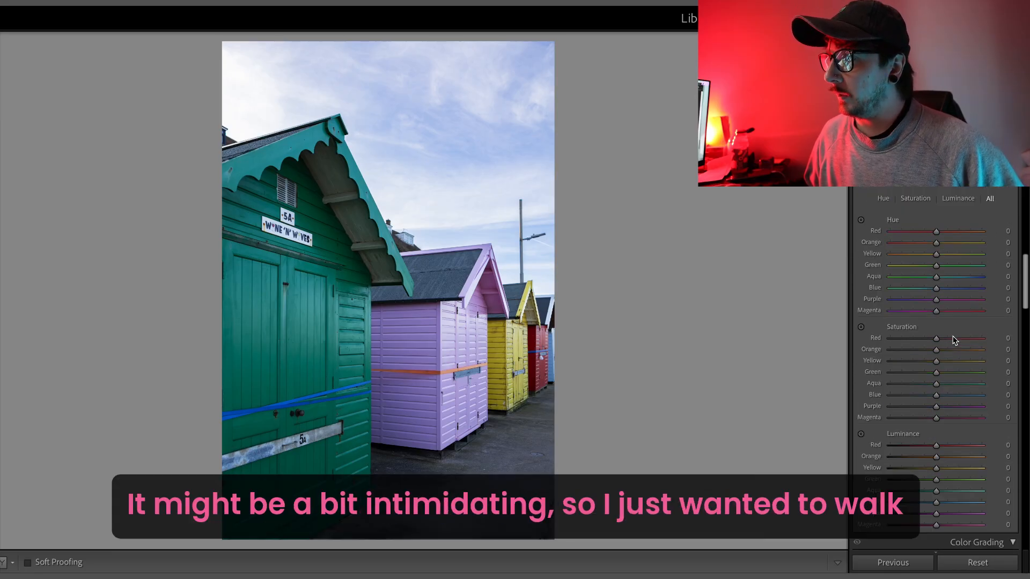
pyautogui.scroll(10, 953, 341)
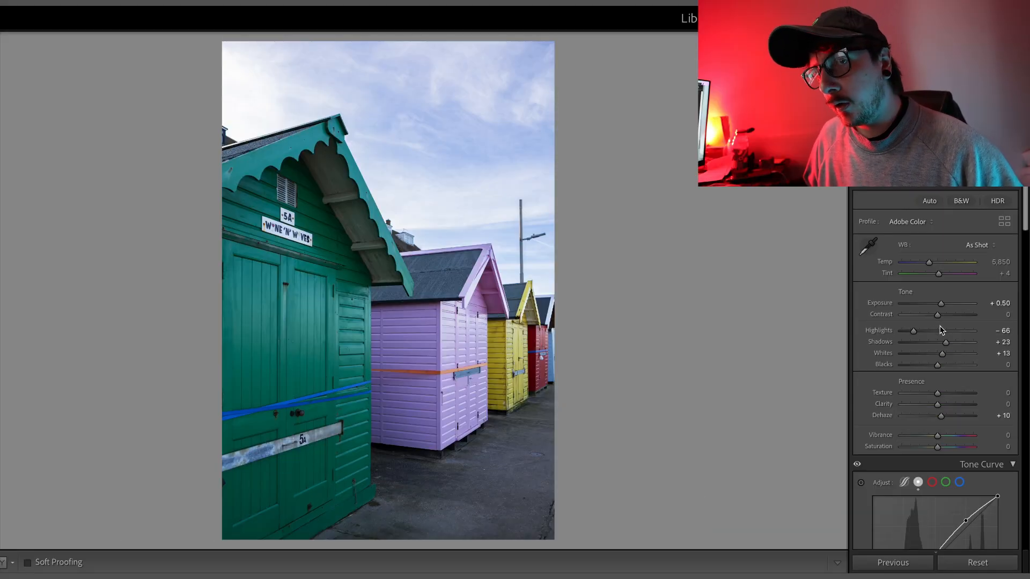
pyautogui.scroll(-3, 943, 337)
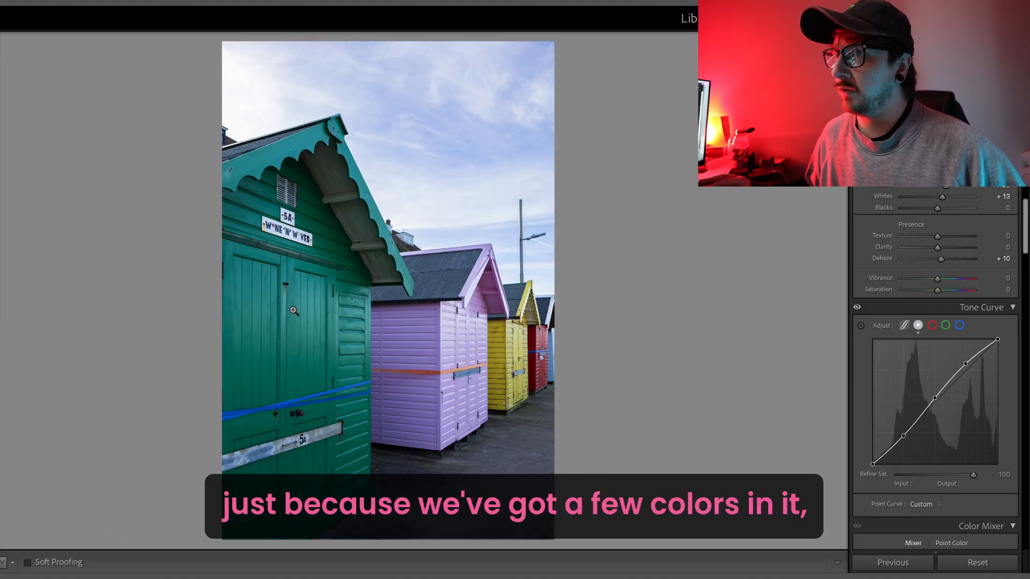
pyautogui.scroll(-5, 909, 339)
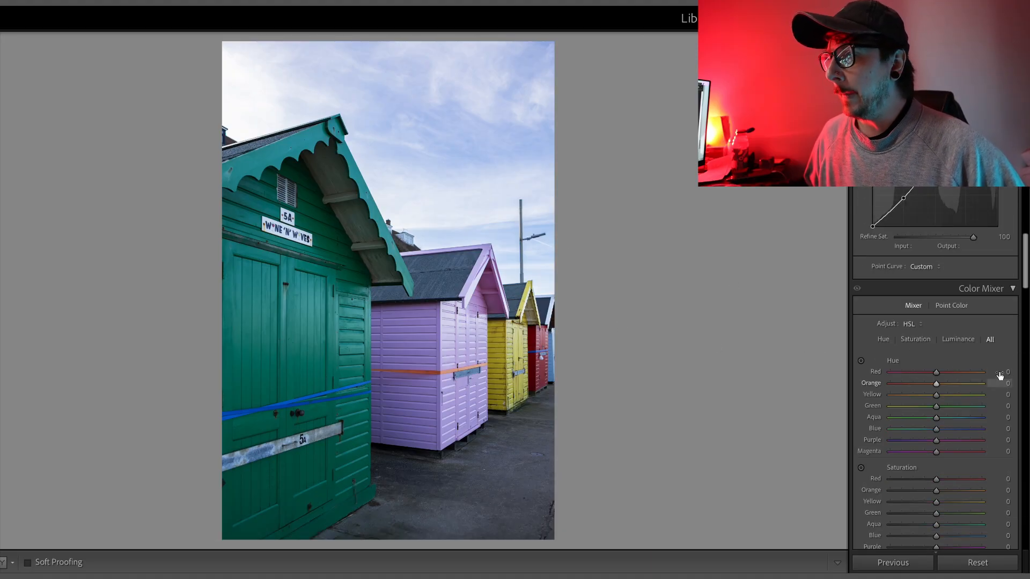
pyautogui.scroll(-2, 958, 363)
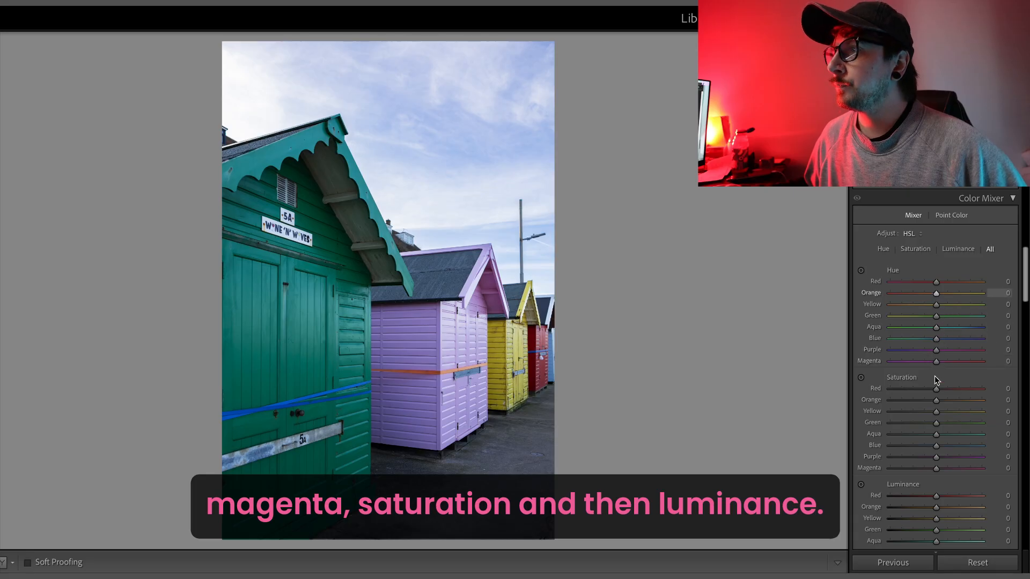
pyautogui.scroll(-1, 934, 392)
pyautogui.scroll(2, 936, 467)
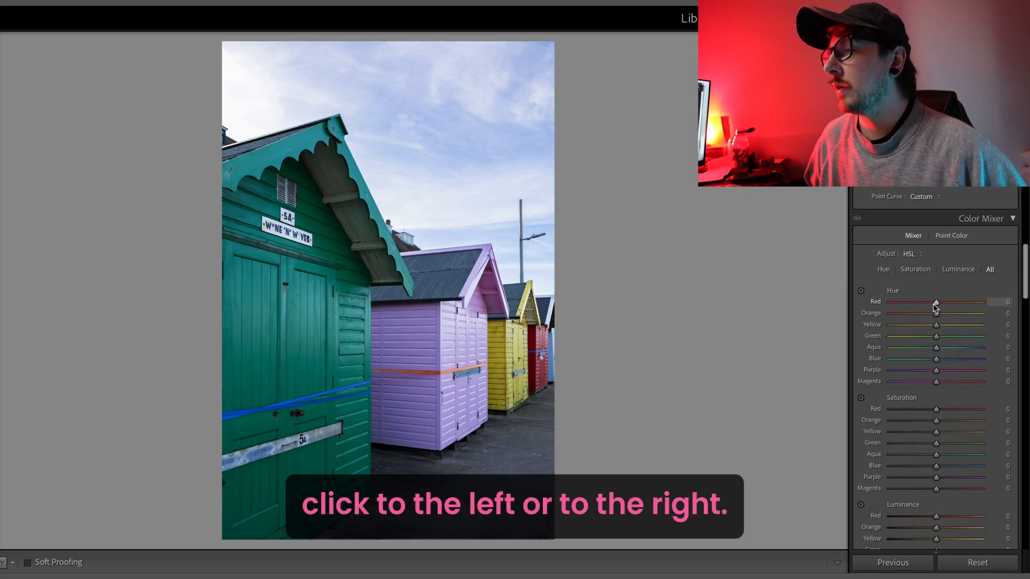
# Try extreme hue shifts on Red at +100, Orange in both directions and Magenta at +100, resetting each to 0.
pyautogui.moveTo(935, 304); pyautogui.dragTo(984, 303)
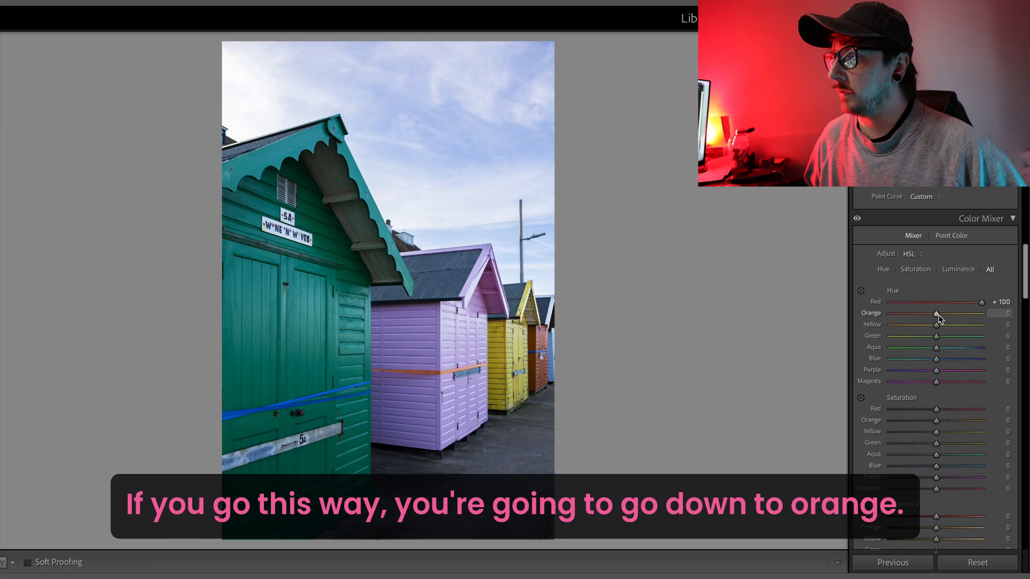
pyautogui.doubleClick(981, 304)
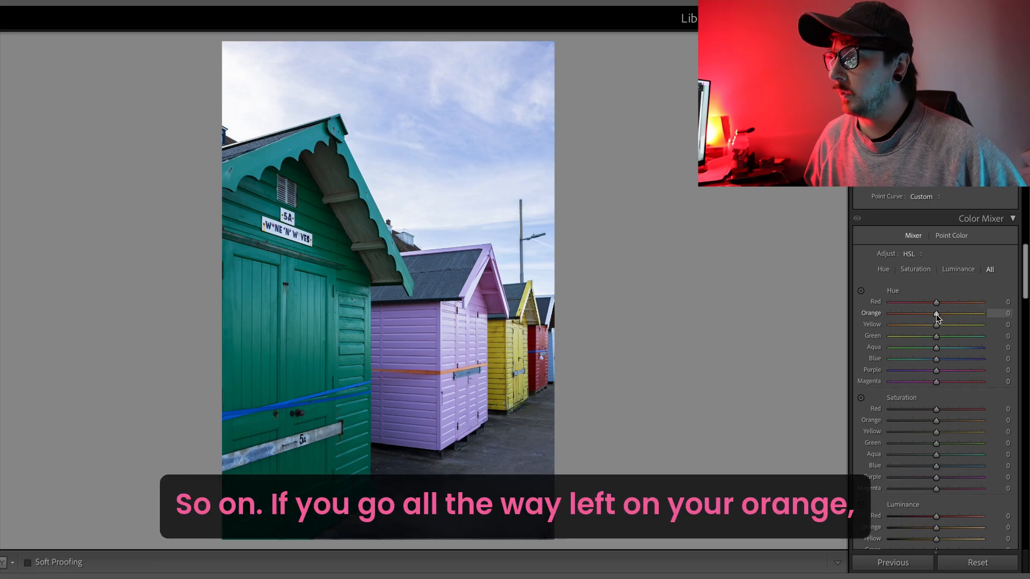
pyautogui.moveTo(936, 317); pyautogui.dragTo(891, 314)
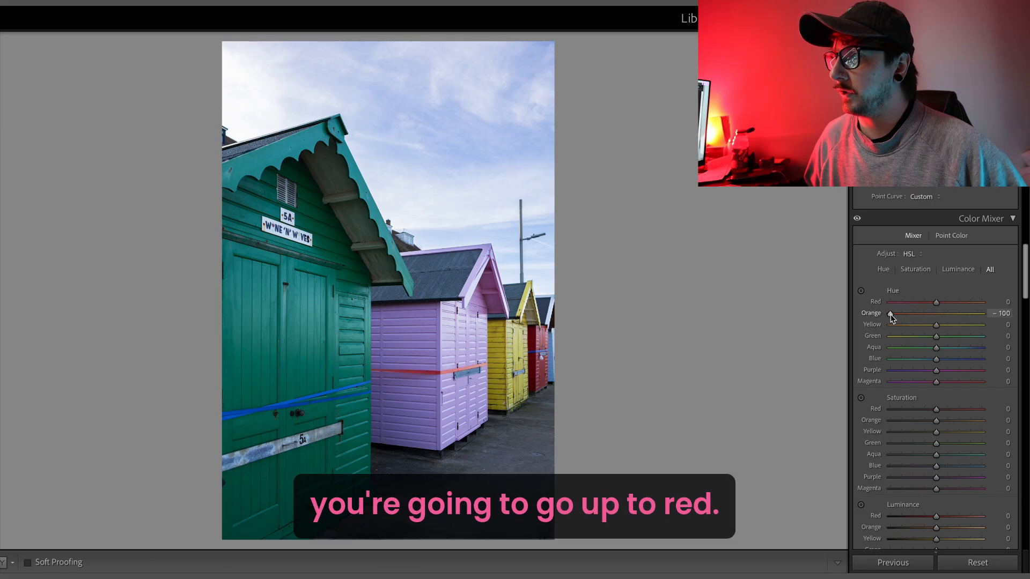
pyautogui.doubleClick(890, 314)
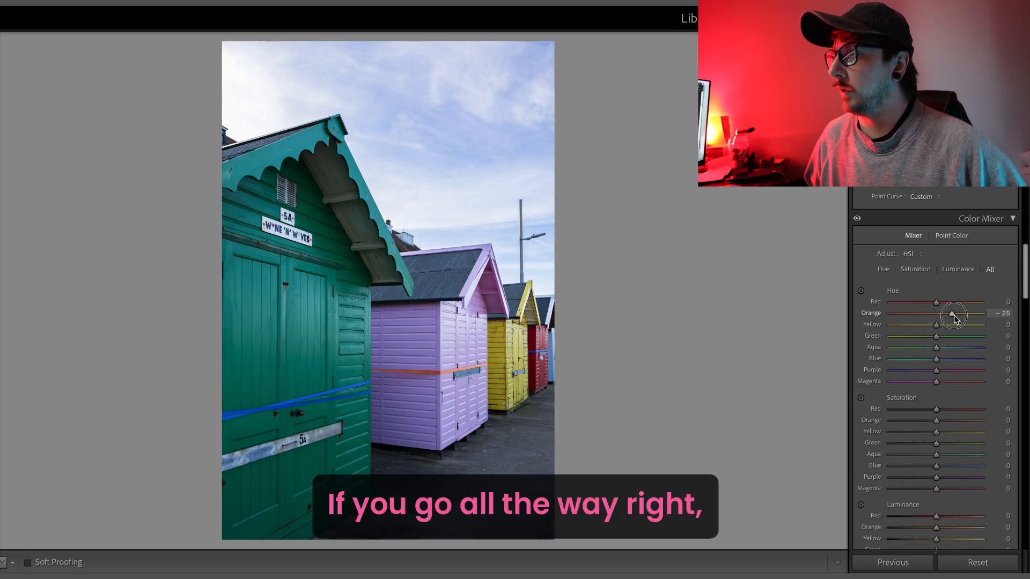
pyautogui.moveTo(953, 314); pyautogui.dragTo(982, 316)
pyautogui.doubleClick(981, 317)
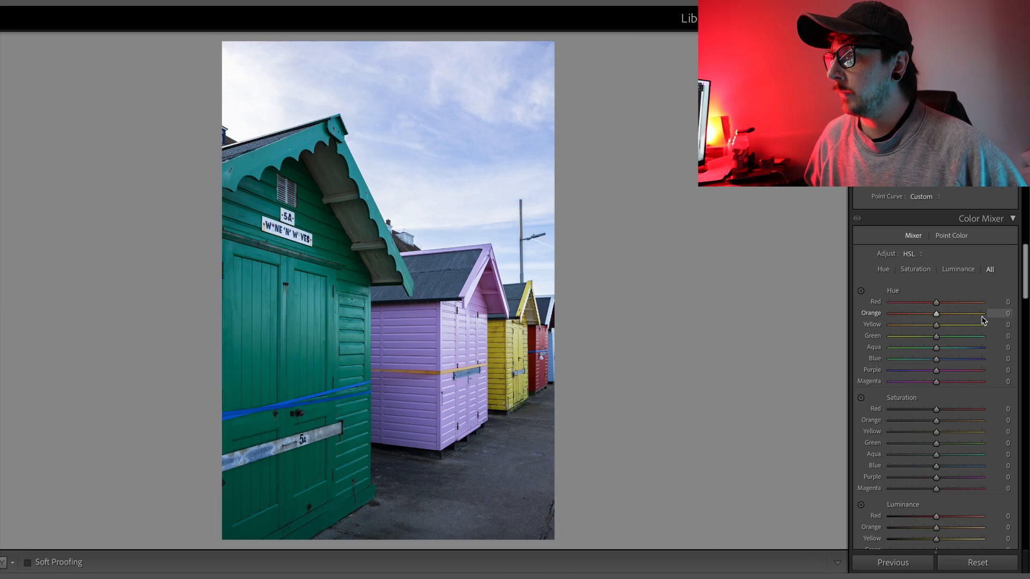
pyautogui.moveTo(936, 383); pyautogui.dragTo(983, 383)
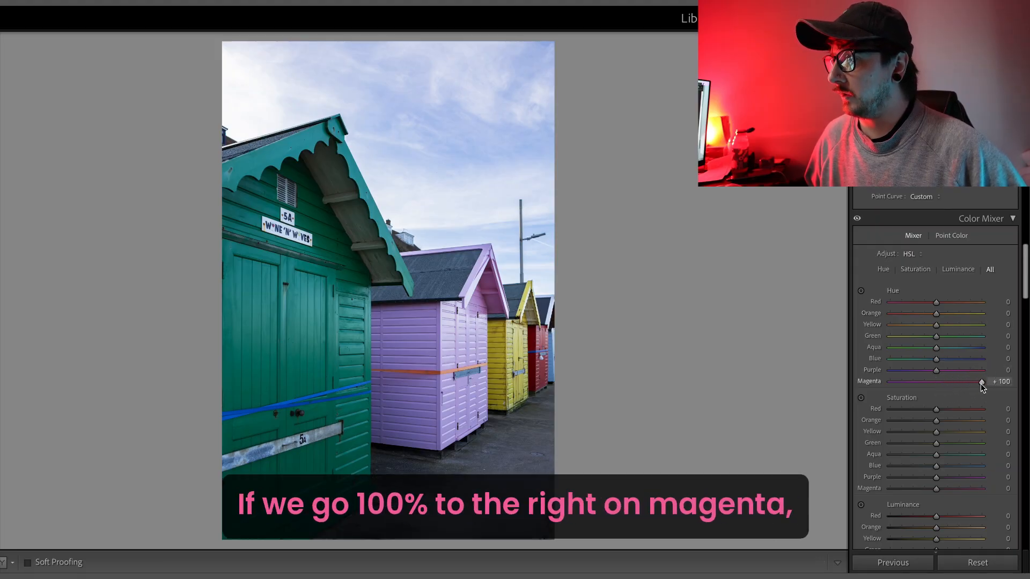
pyautogui.doubleClick(980, 382)
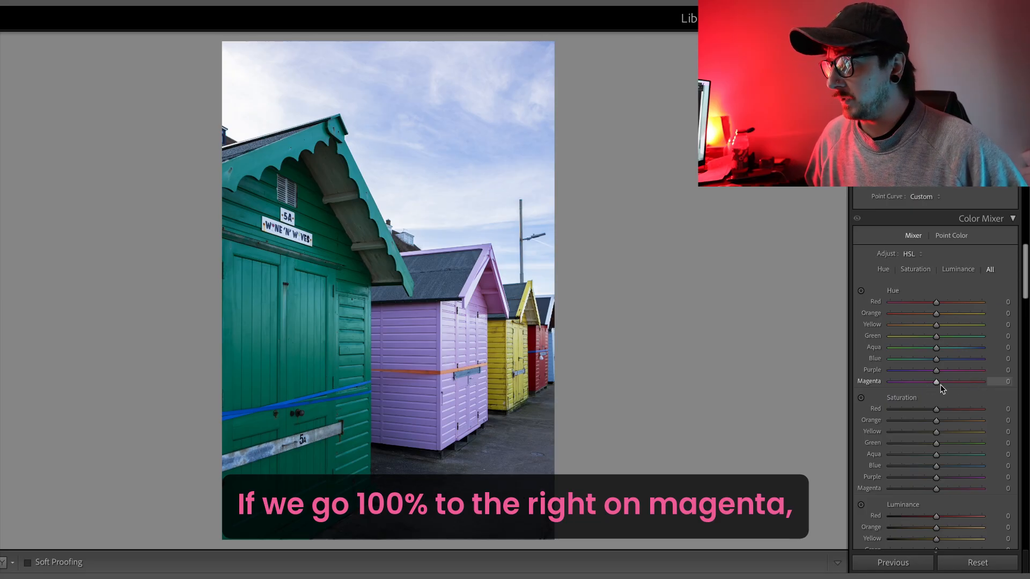
# Try lowering the photo's global saturation and return it to 0.
pyautogui.scroll(-3, 936, 351)
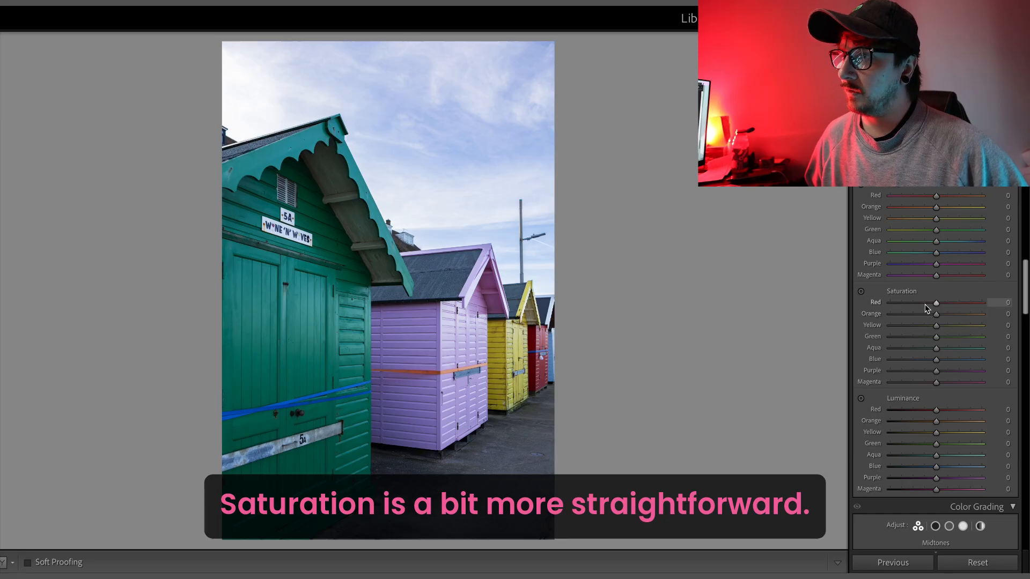
pyautogui.scroll(10, 925, 311)
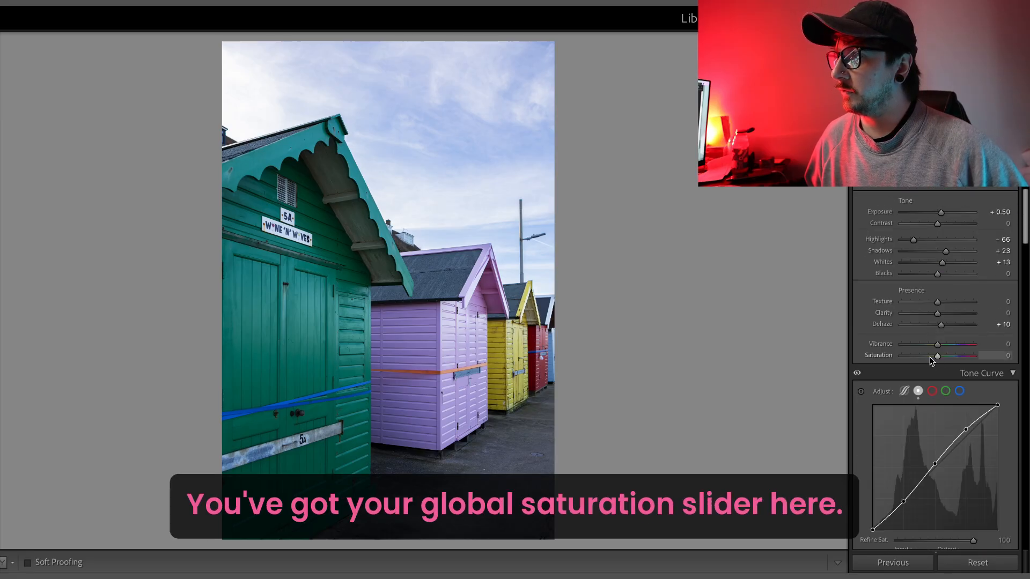
pyautogui.moveTo(913, 356); pyautogui.dragTo(938, 356)
# Try Red and Magenta saturation at -100 while inspecting the red hut up close, resetting both to 0.
pyautogui.scroll(-10, 937, 360)
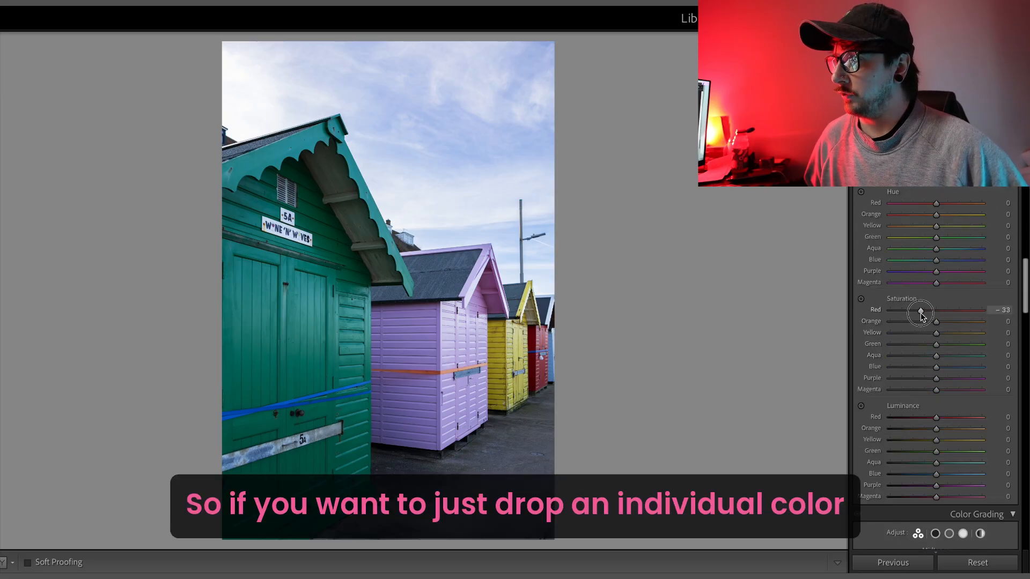
pyautogui.moveTo(920, 313); pyautogui.dragTo(884, 315)
pyautogui.click(542, 347)
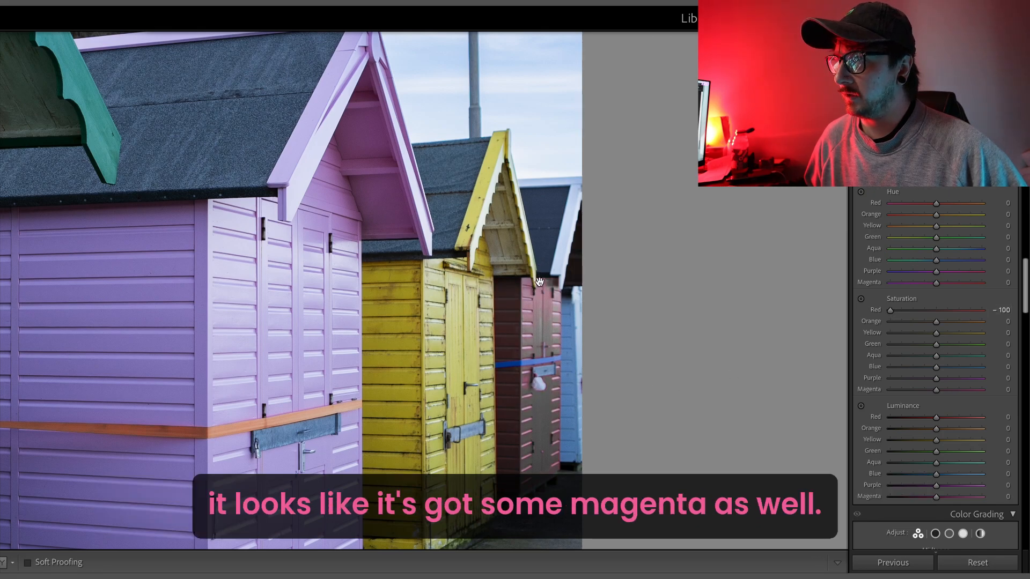
pyautogui.moveTo(935, 390); pyautogui.dragTo(882, 391)
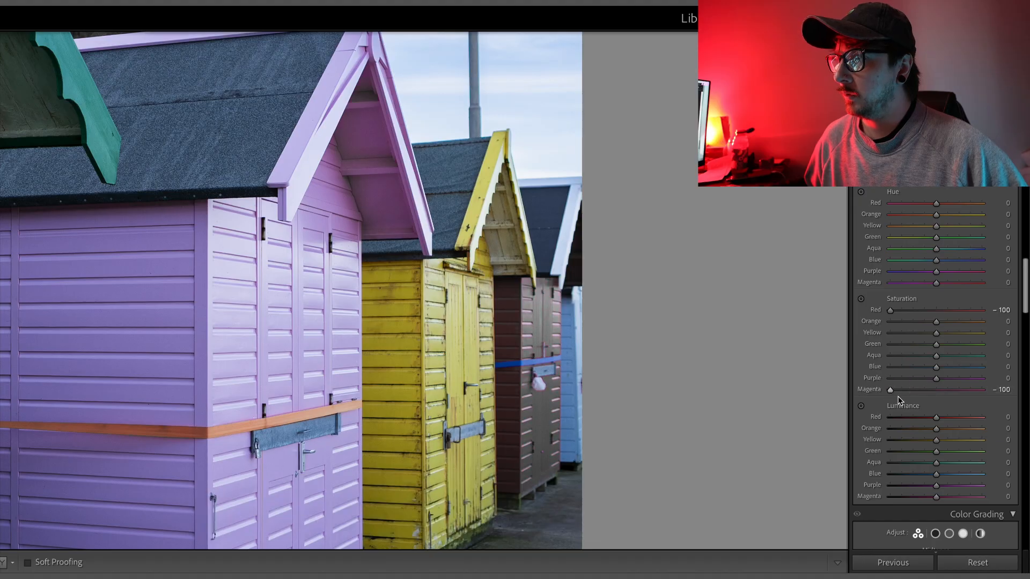
pyautogui.doubleClick(890, 391)
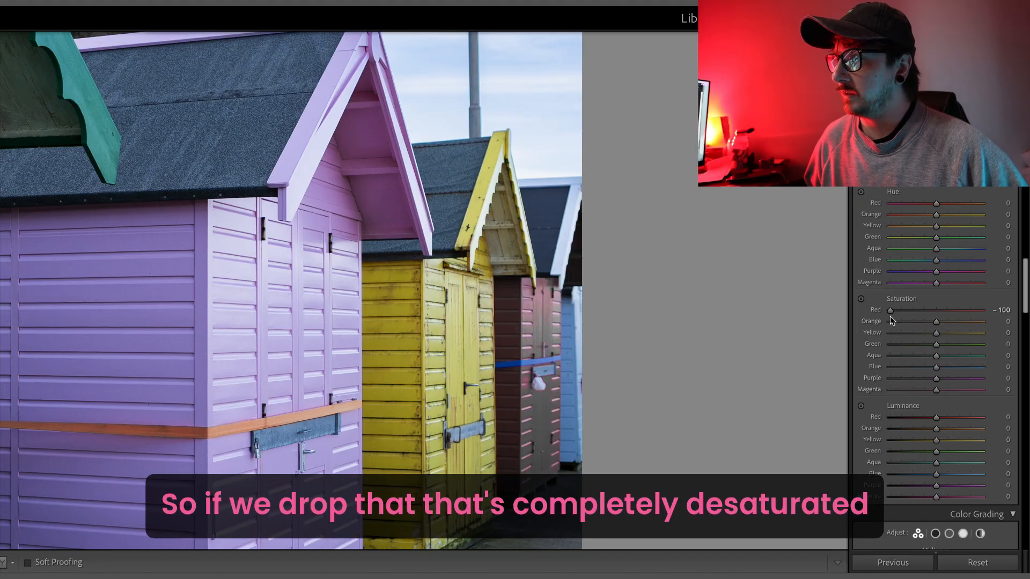
pyautogui.press('z')
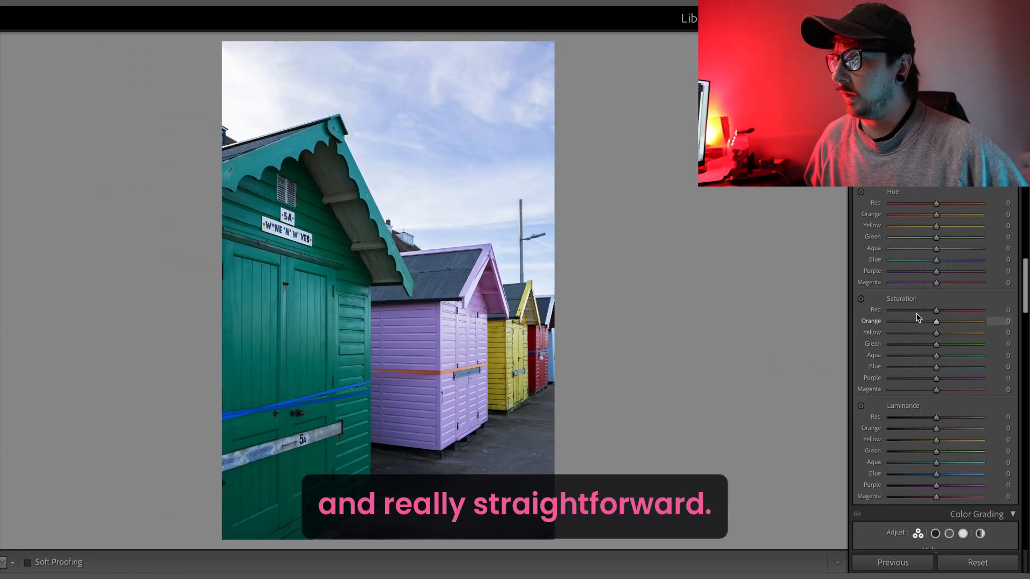
pyautogui.doubleClick(897, 322)
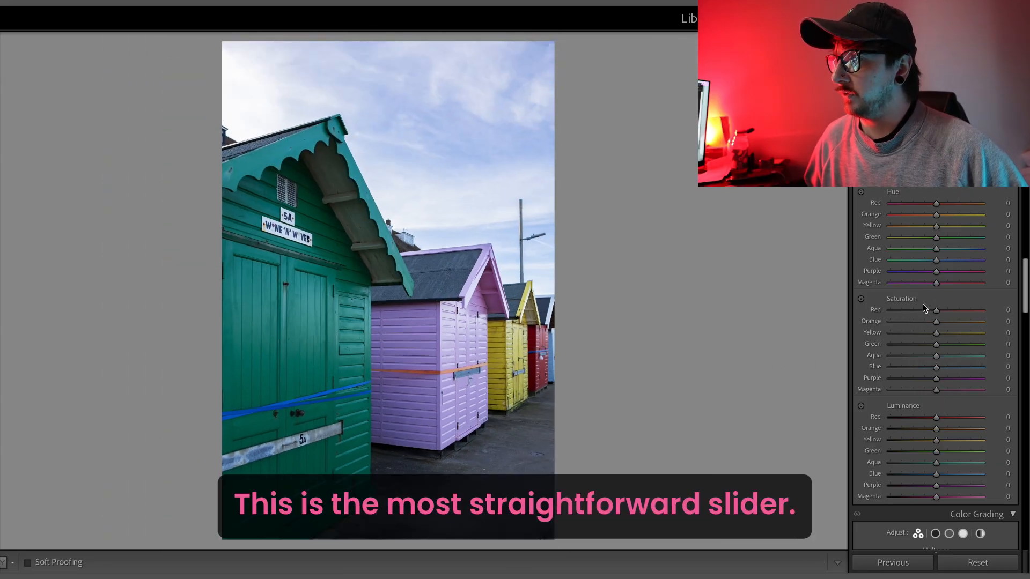
# Try warming the white balance temperature to 6,761 and reset it to its original value.
pyautogui.scroll(3, 931, 305)
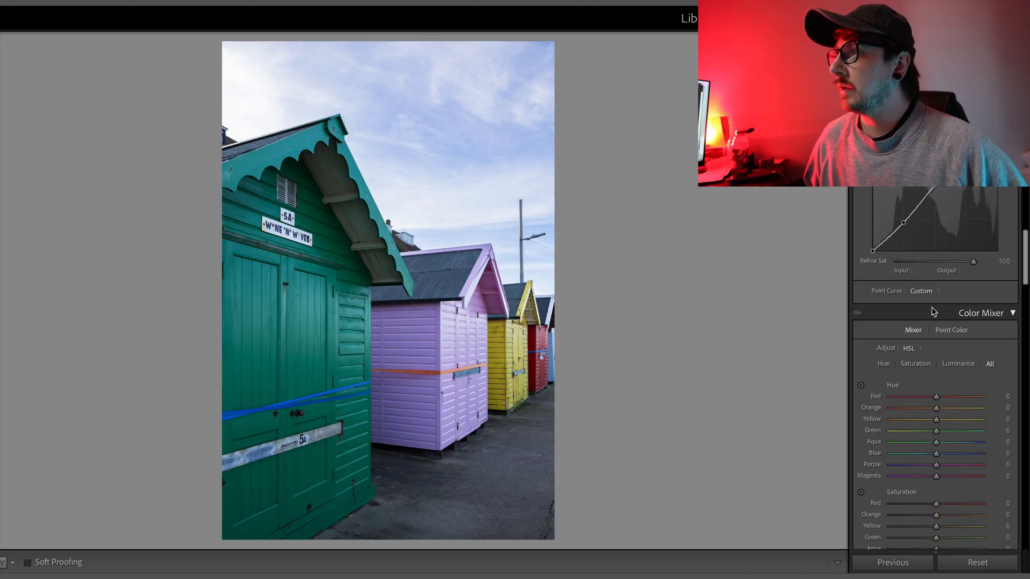
pyautogui.scroll(-5, 931, 348)
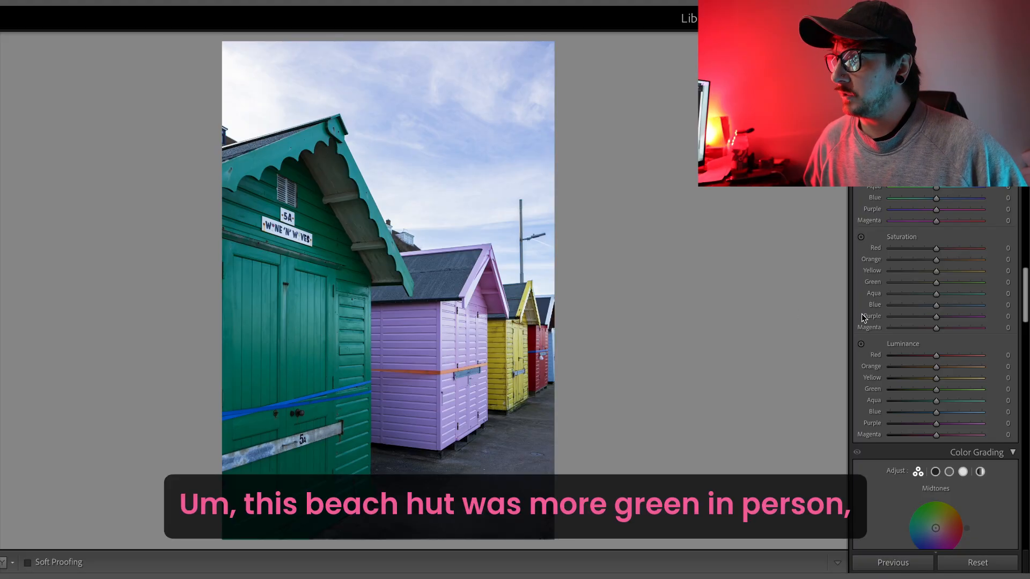
pyautogui.scroll(2, 883, 321)
pyautogui.scroll(10, 884, 322)
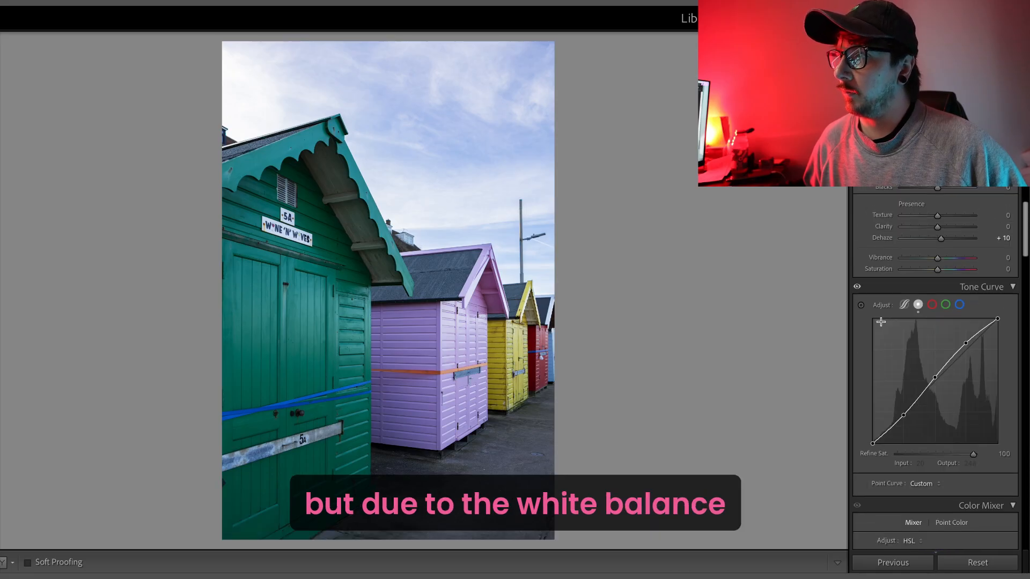
pyautogui.scroll(3, 882, 325)
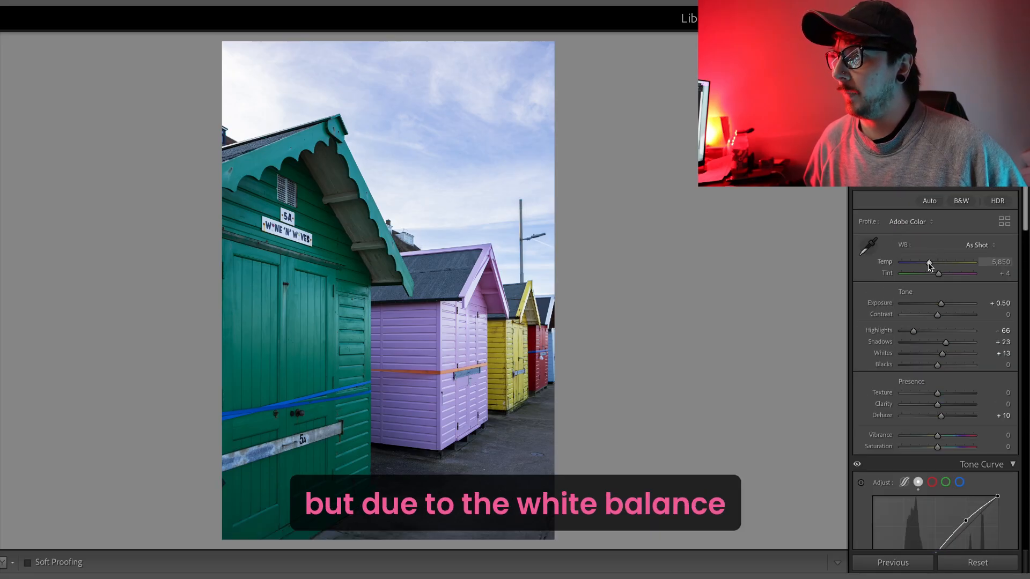
pyautogui.moveTo(929, 263); pyautogui.dragTo(933, 263)
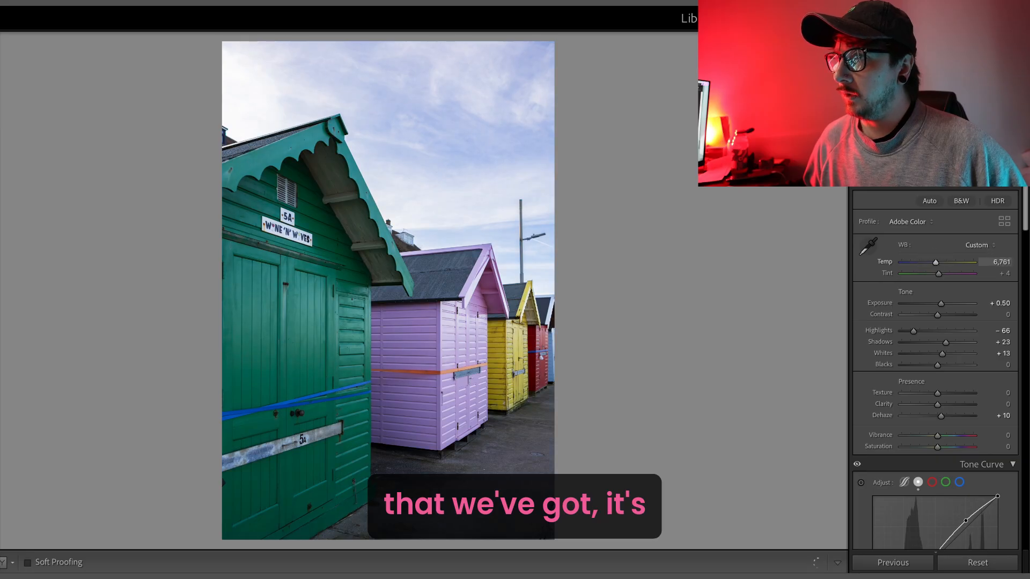
pyautogui.doubleClick(933, 264)
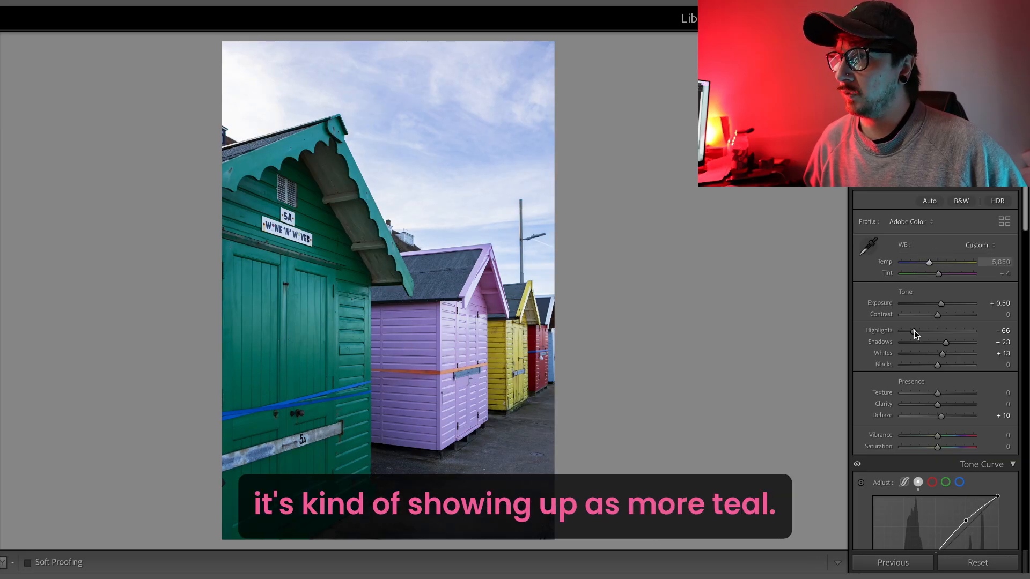
# Shift the Aqua hue to -100 in the Color Mixer so the teal beach hut turns green.
pyautogui.scroll(-10, 914, 327)
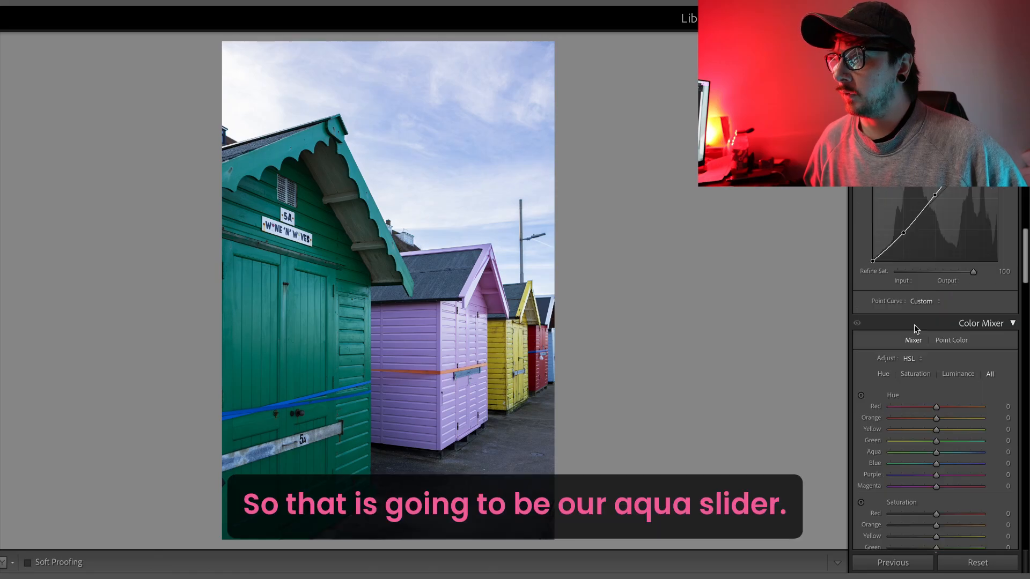
pyautogui.scroll(-4, 913, 329)
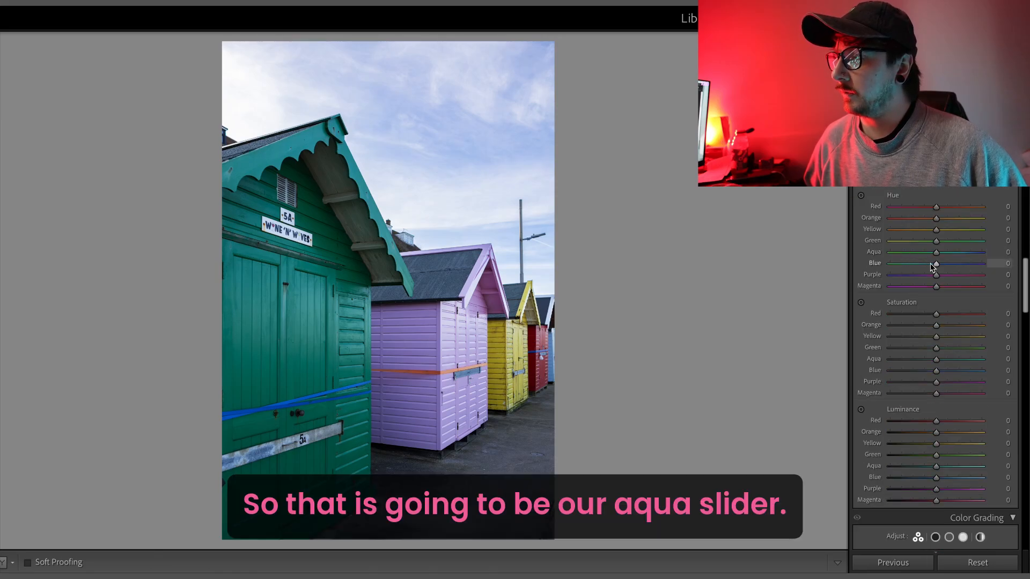
pyautogui.scroll(2, 916, 301)
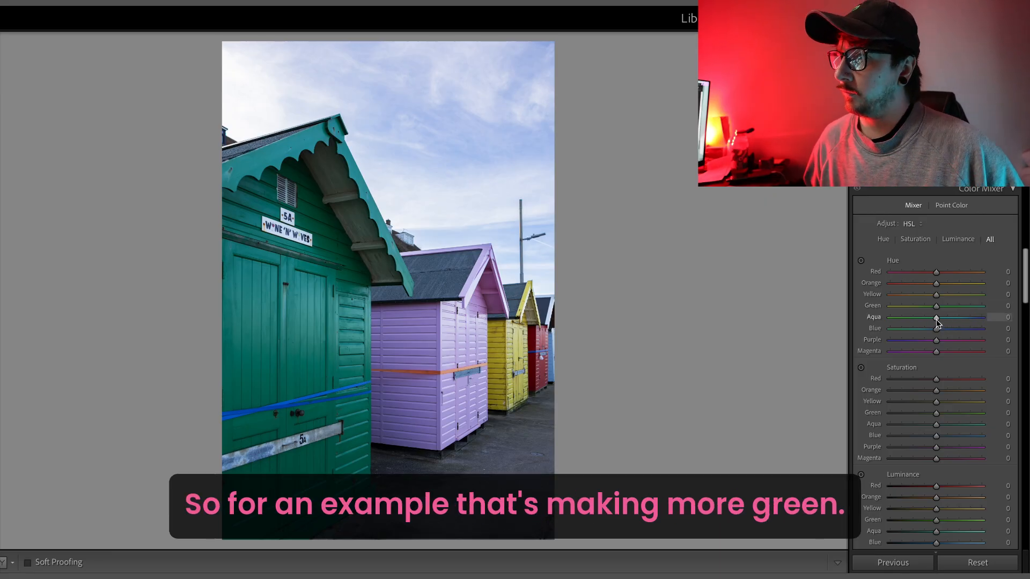
pyautogui.moveTo(936, 318); pyautogui.dragTo(887, 322)
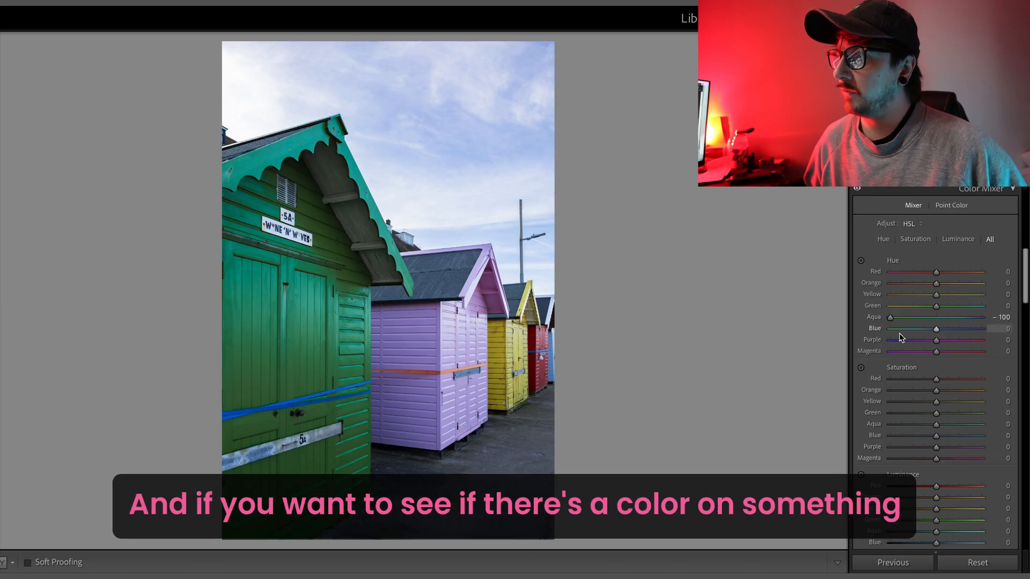
# Check the blues by briefly varying Blue saturation and returning it to 0, and set the Blue hue to -25.
pyautogui.moveTo(929, 438)
pyautogui.mouseDown()
pyautogui.moveTo(874, 435)
pyautogui.moveTo(949, 436)
pyautogui.moveTo(894, 438)
pyautogui.moveTo(936, 435)
pyautogui.mouseUp()
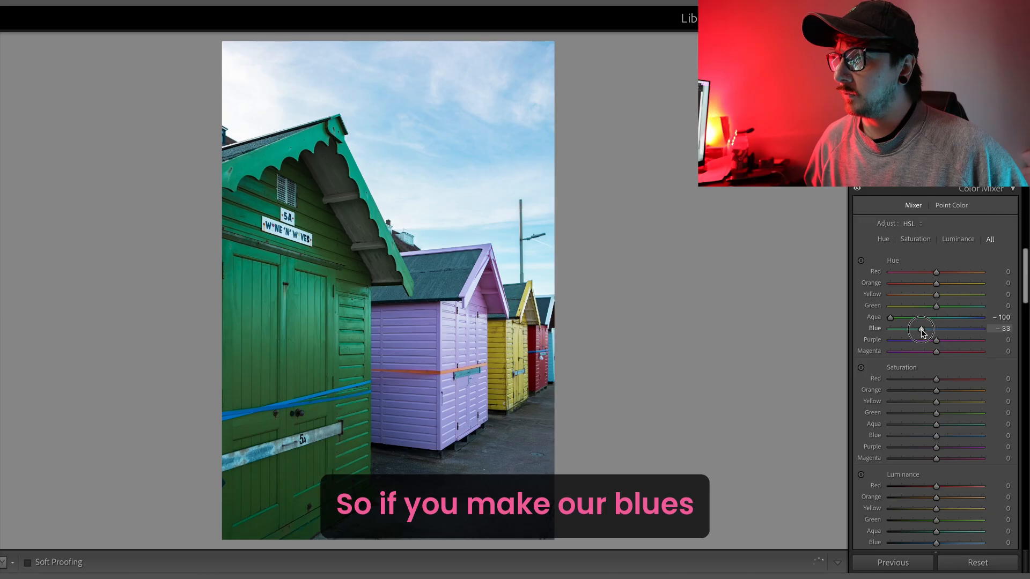
pyautogui.moveTo(922, 329); pyautogui.dragTo(928, 332)
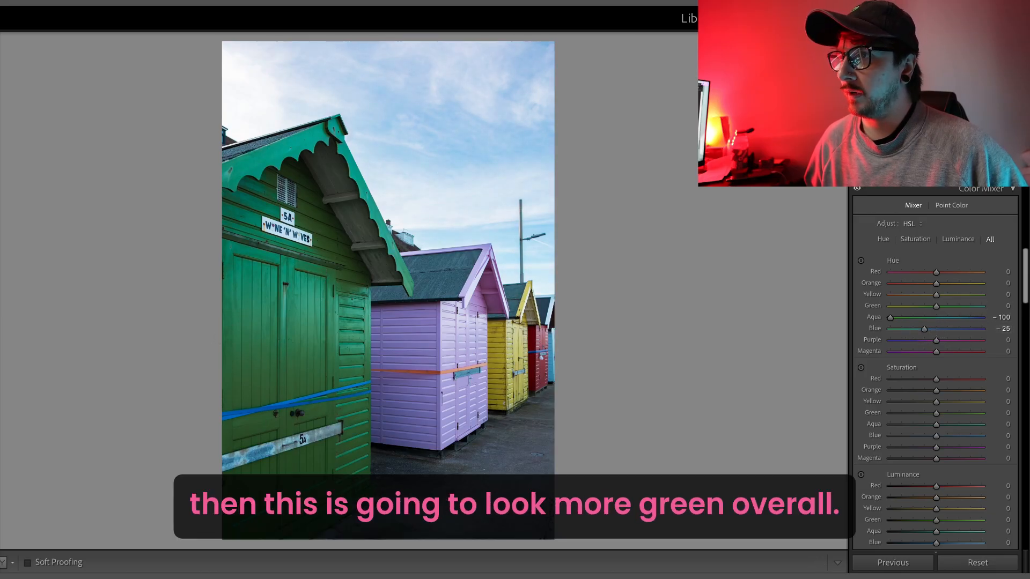
pyautogui.scroll(-2, 890, 344)
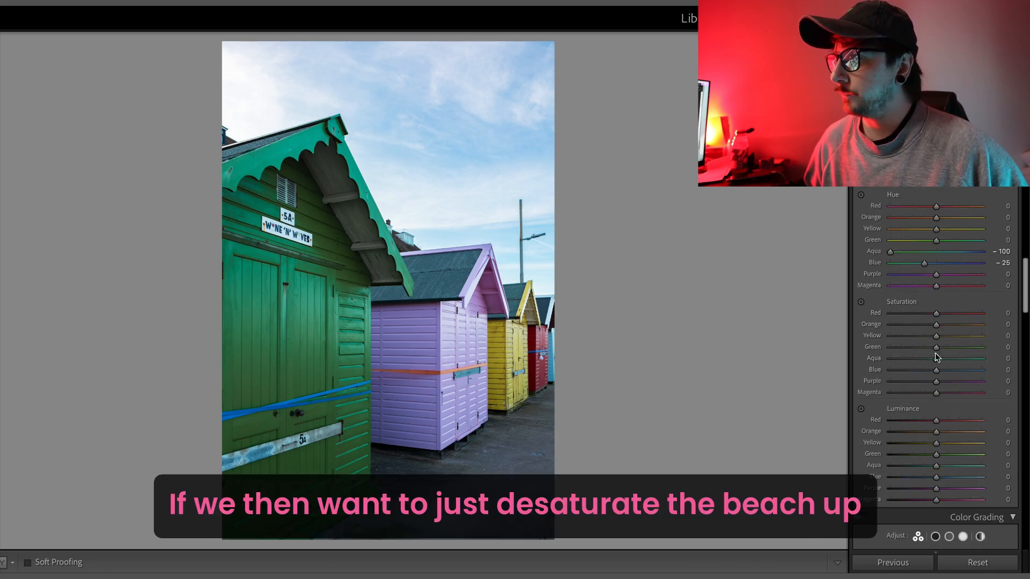
# Try desaturating the large hut and sky with Aqua saturation -100 and Blue -97, then brightening them with Aqua luminance +100 and Blue +99.
pyautogui.moveTo(915, 357); pyautogui.dragTo(891, 371)
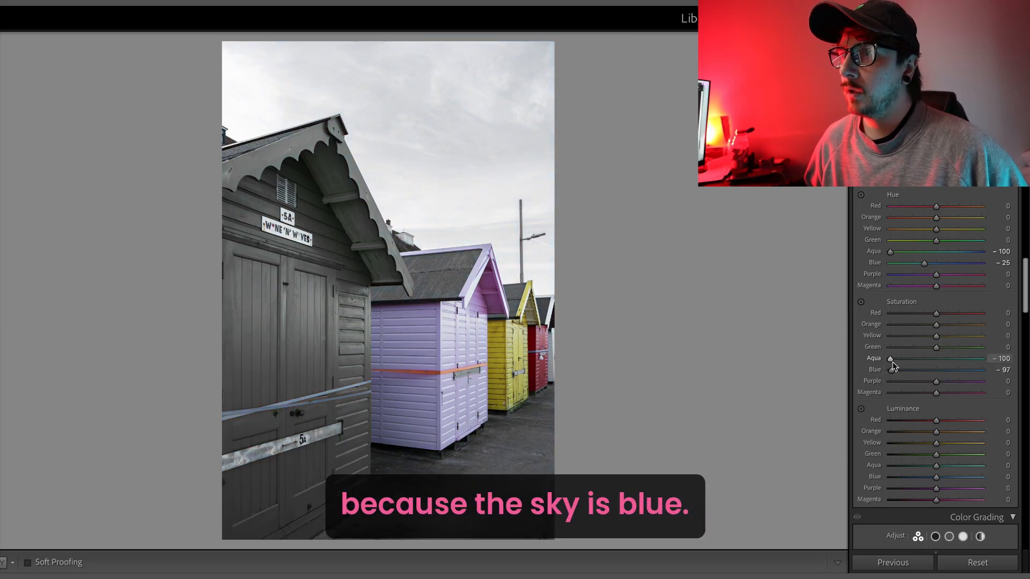
pyautogui.scroll(-3, 923, 353)
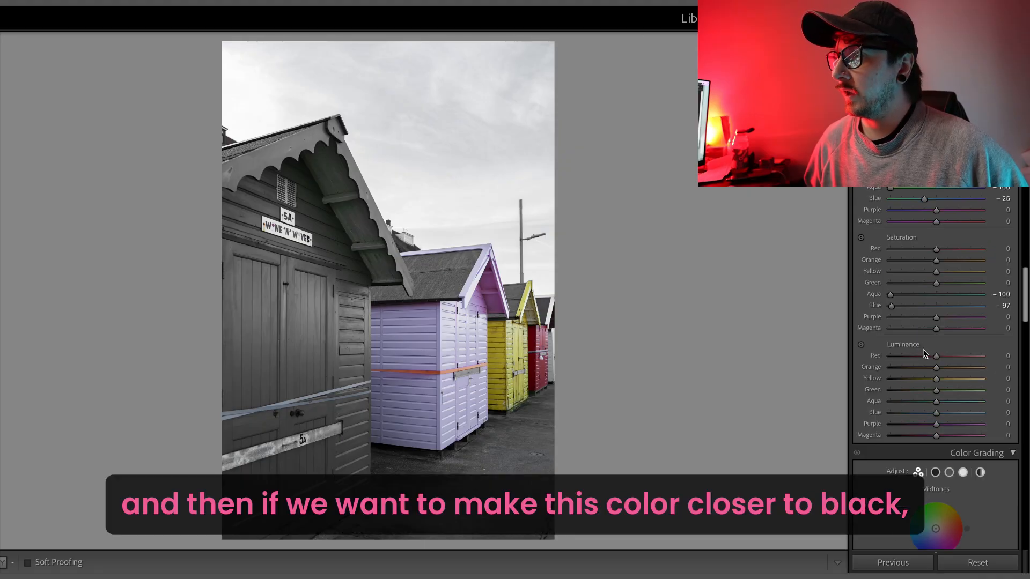
pyautogui.scroll(-1, 923, 355)
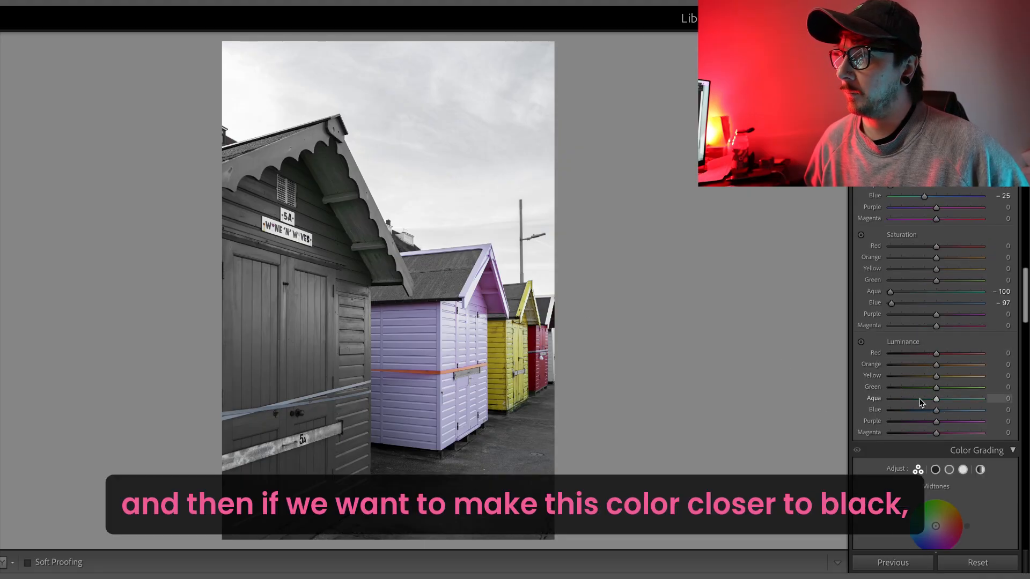
pyautogui.moveTo(935, 403); pyautogui.dragTo(981, 398)
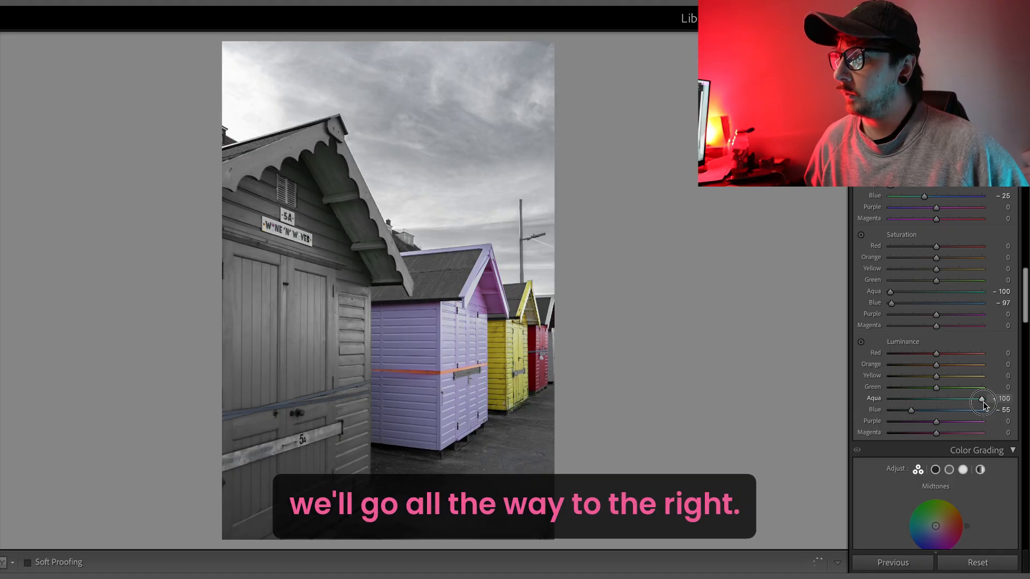
pyautogui.moveTo(910, 410); pyautogui.dragTo(982, 414)
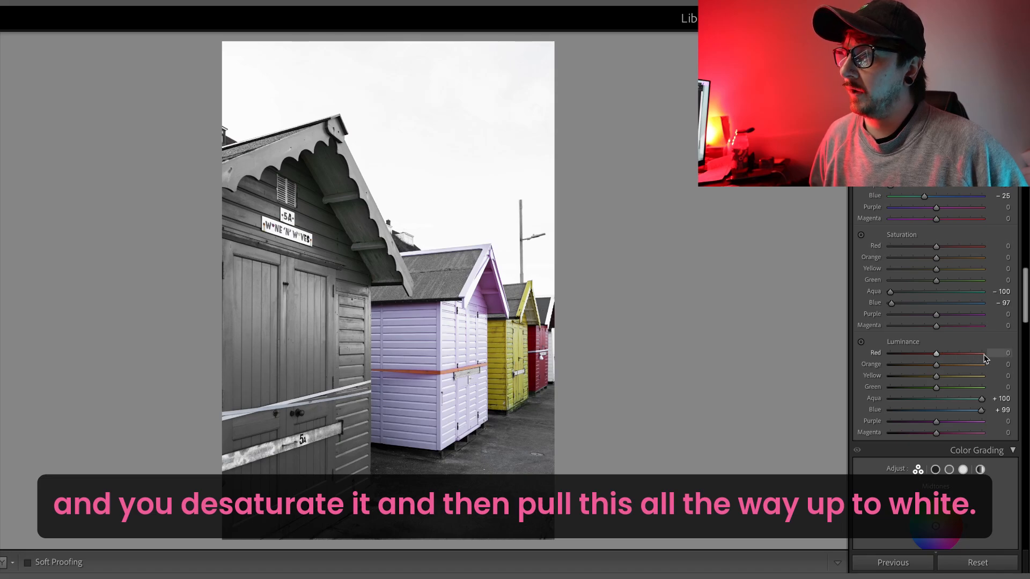
# Reset the Aqua and Blue luminance, saturation and hue adjustments to 0.
pyautogui.doubleClick(980, 410)
pyautogui.doubleClick(981, 401)
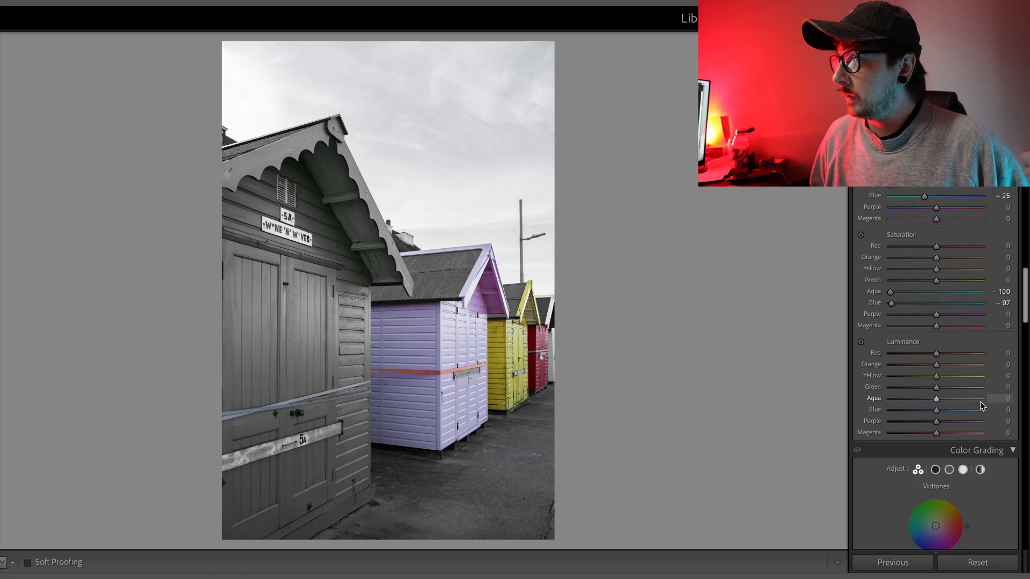
pyautogui.doubleClick(890, 303)
pyautogui.doubleClick(890, 292)
pyautogui.scroll(3, 901, 276)
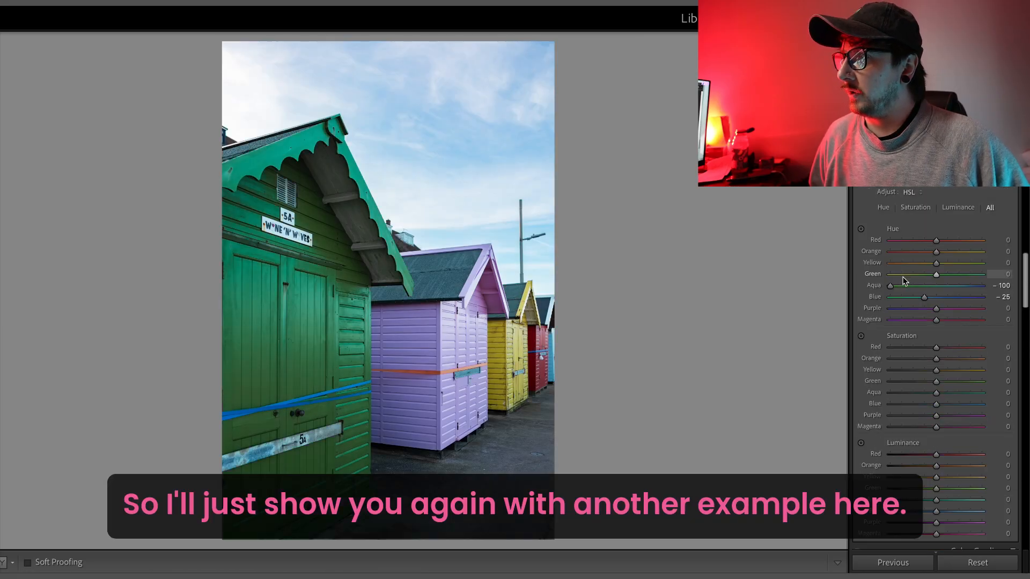
pyautogui.doubleClick(919, 296)
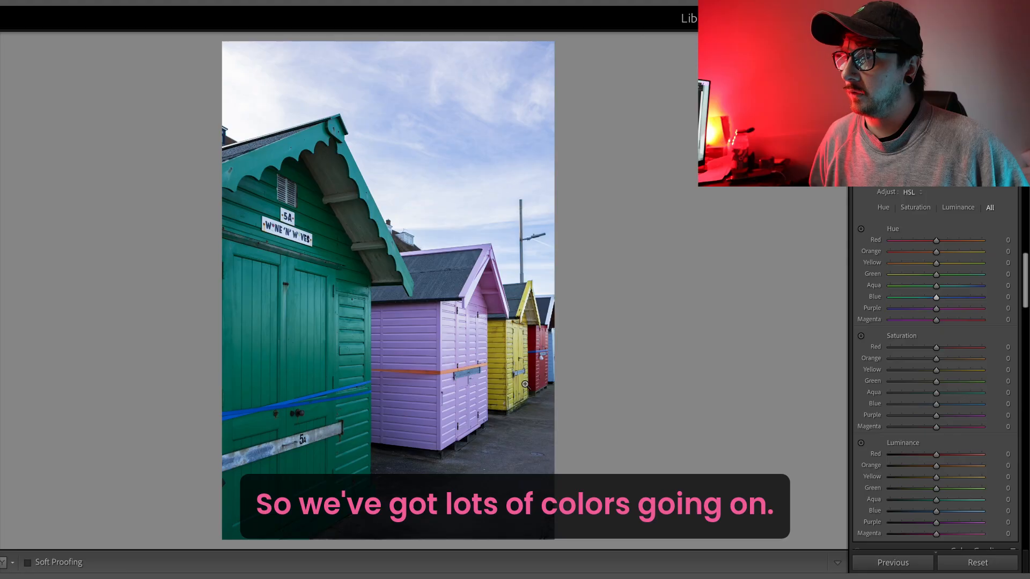
# Inspect the lilac hut up close and try Purple saturation at -100 and Magenta saturation at -89, resetting both to 0.
pyautogui.click(450, 339)
pyautogui.moveTo(454, 351); pyautogui.dragTo(427, 238)
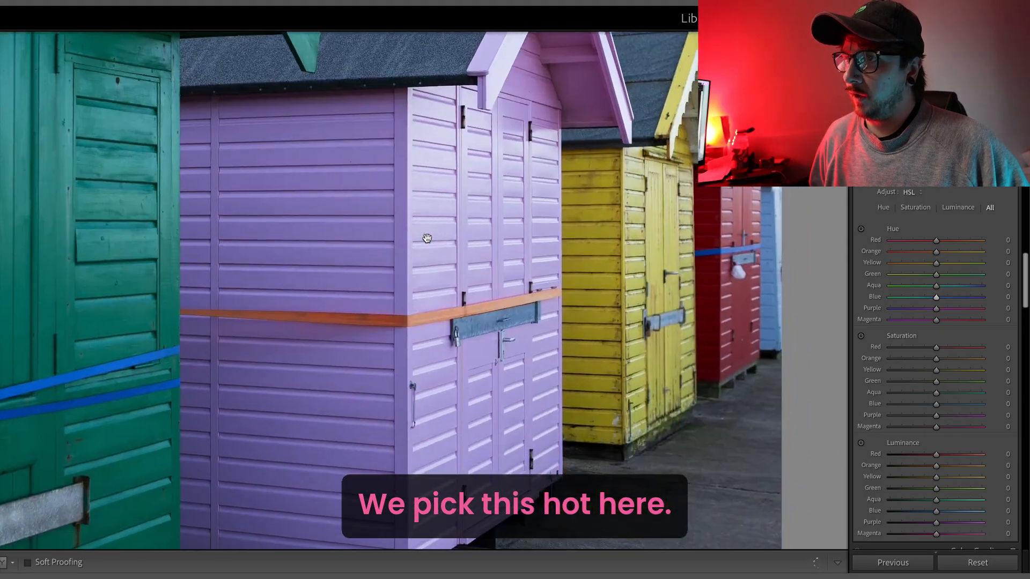
pyautogui.click(412, 207)
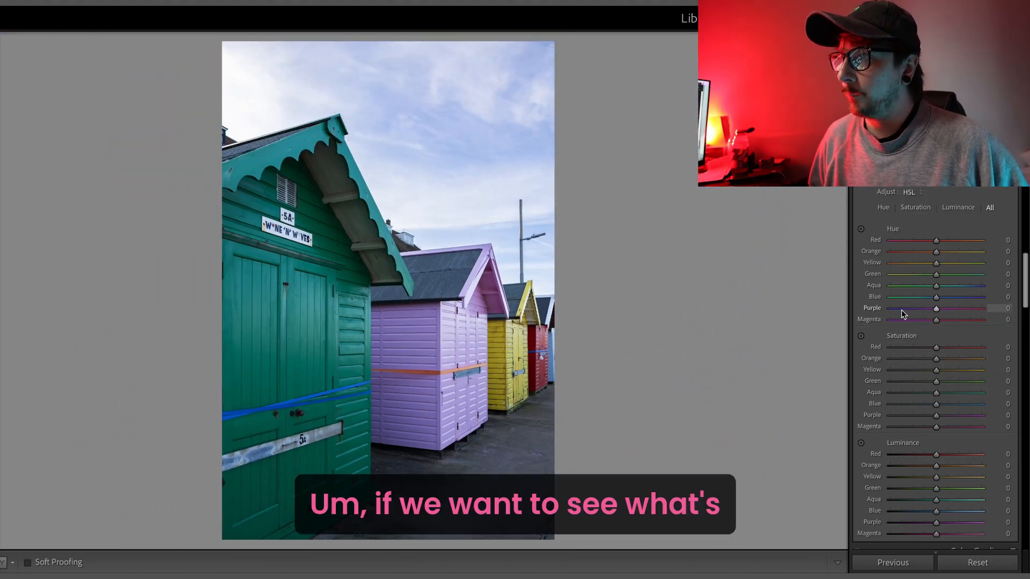
pyautogui.scroll(-1, 909, 356)
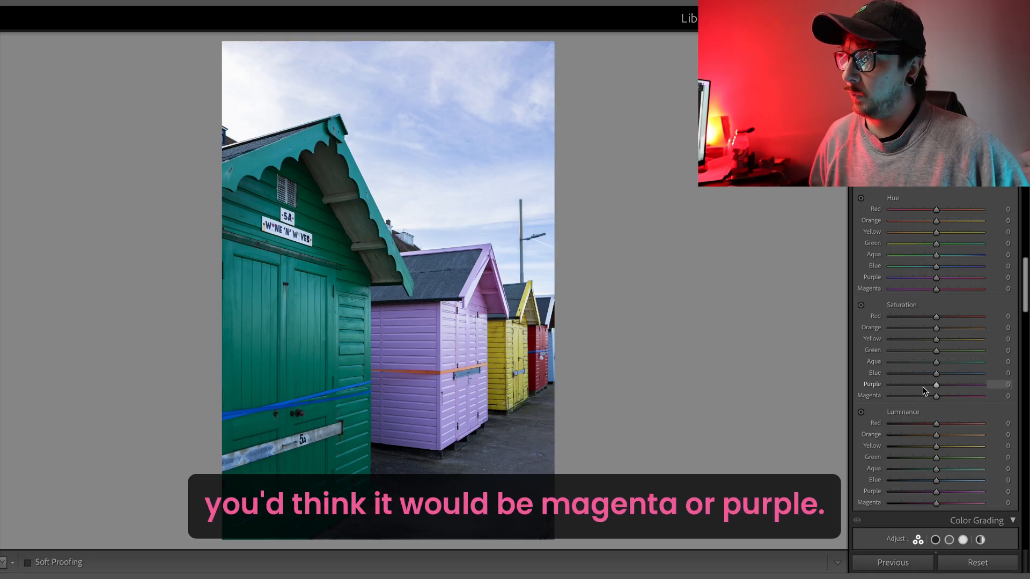
pyautogui.moveTo(928, 386); pyautogui.dragTo(895, 397)
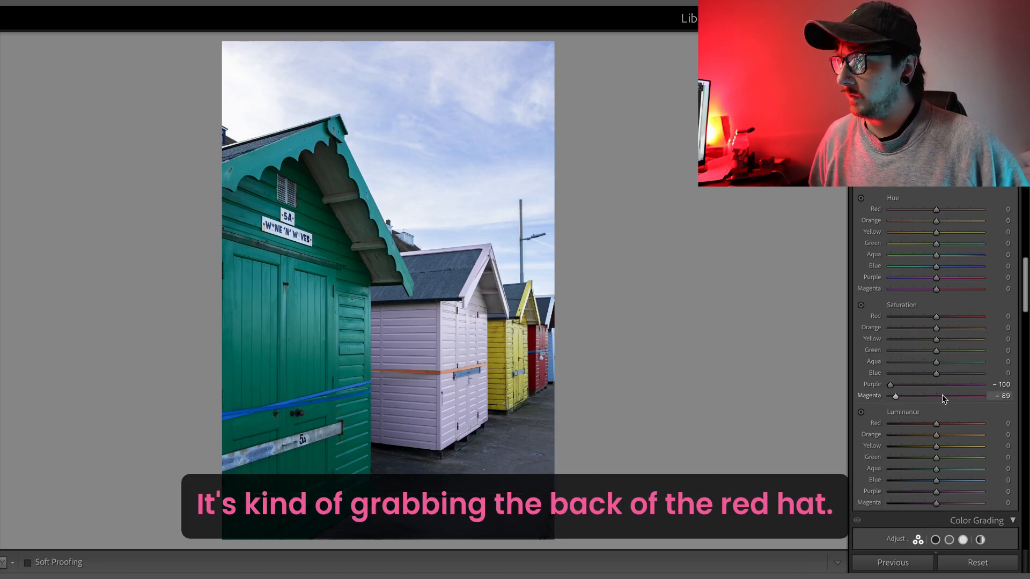
pyautogui.doubleClick(896, 396)
pyautogui.doubleClick(890, 385)
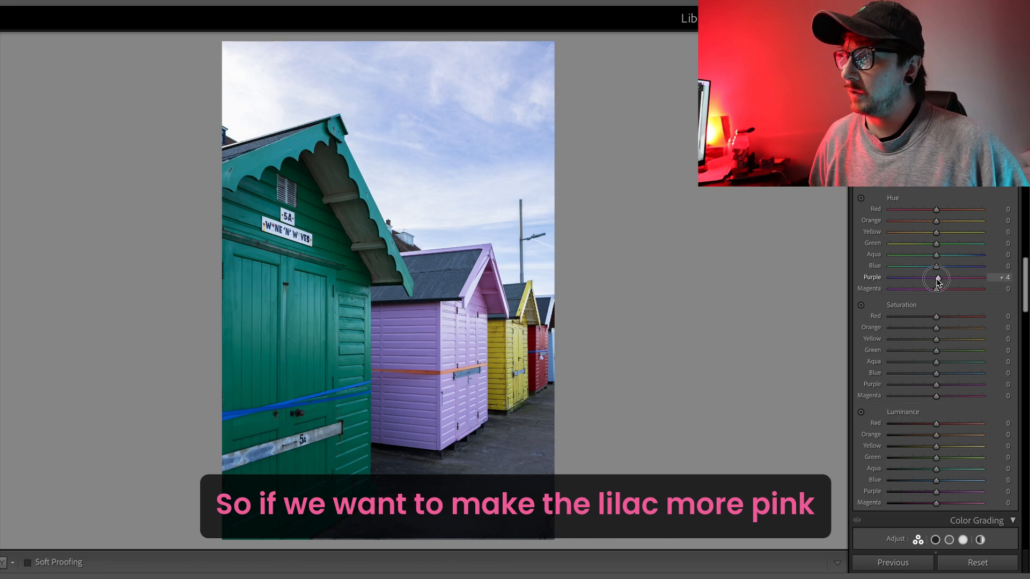
# Turn the lilac hut bright pink with Purple hue +100, Purple saturation +63 and Purple luminance +14.
pyautogui.moveTo(937, 280); pyautogui.dragTo(987, 282)
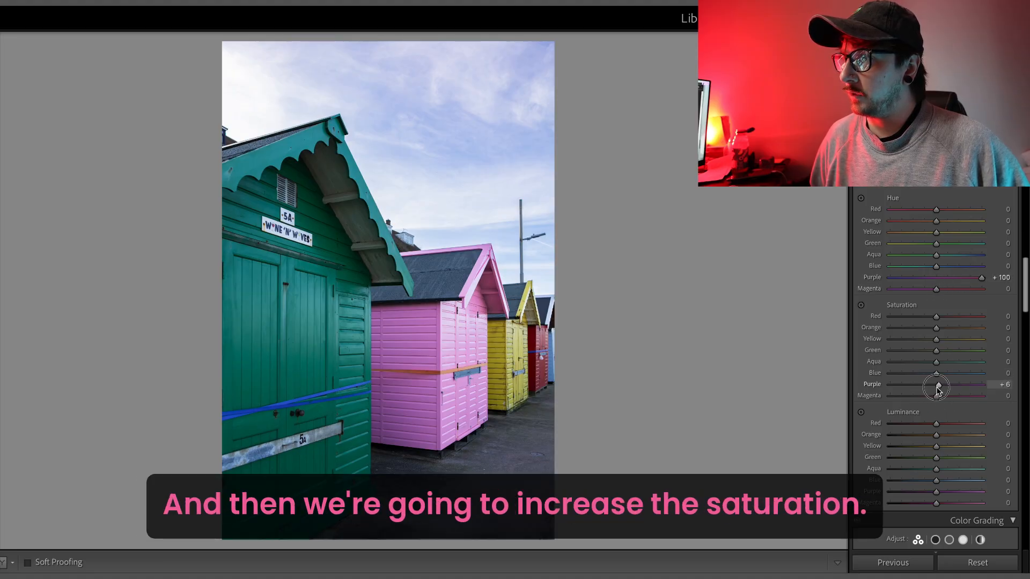
pyautogui.moveTo(938, 390); pyautogui.dragTo(967, 387)
pyautogui.scroll(-3, 924, 379)
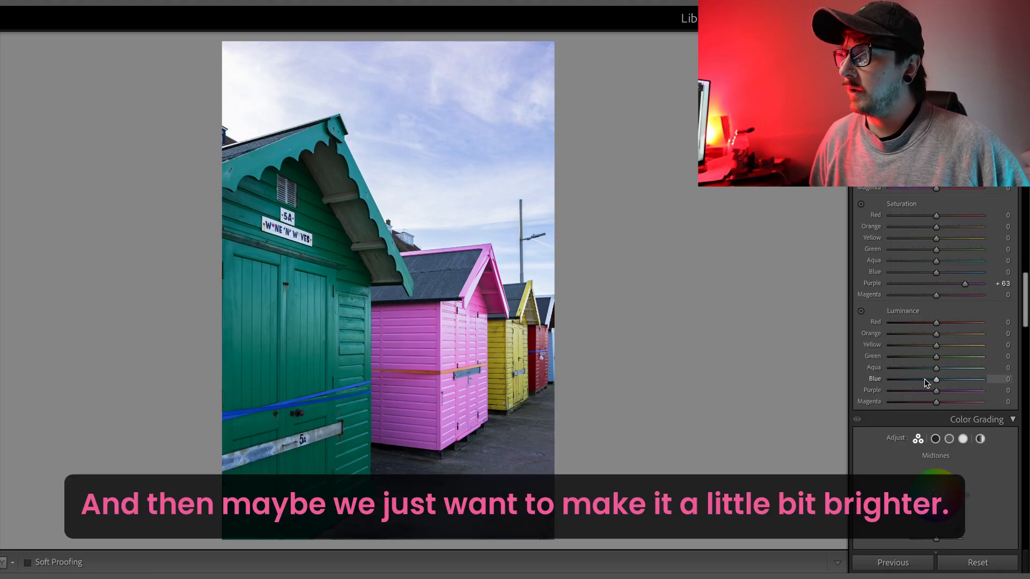
pyautogui.moveTo(915, 387); pyautogui.dragTo(940, 384)
# Review the Highlights adjustment in the photo's basic tone settings.
pyautogui.scroll(5, 933, 302)
pyautogui.scroll(10, 934, 302)
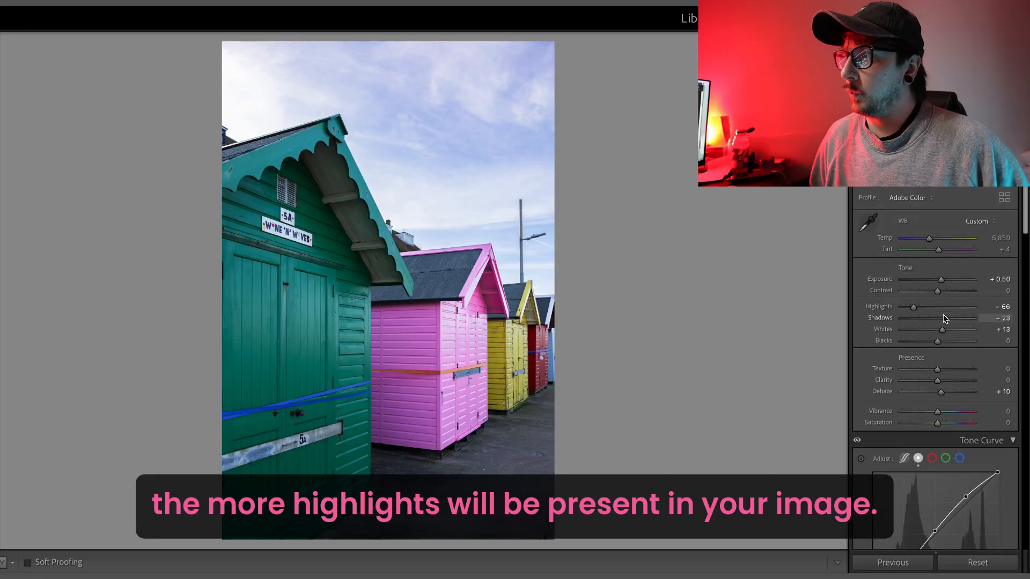
pyautogui.moveTo(933, 306)
pyautogui.mouseDown()
pyautogui.moveTo(977, 305)
pyautogui.moveTo(906, 309)
pyautogui.moveTo(915, 311)
pyautogui.mouseUp()
# Make the pink hut a deeper purple with Purple hue -7, Purple saturation +100 and Purple luminance -27.
pyautogui.scroll(-15, 915, 311)
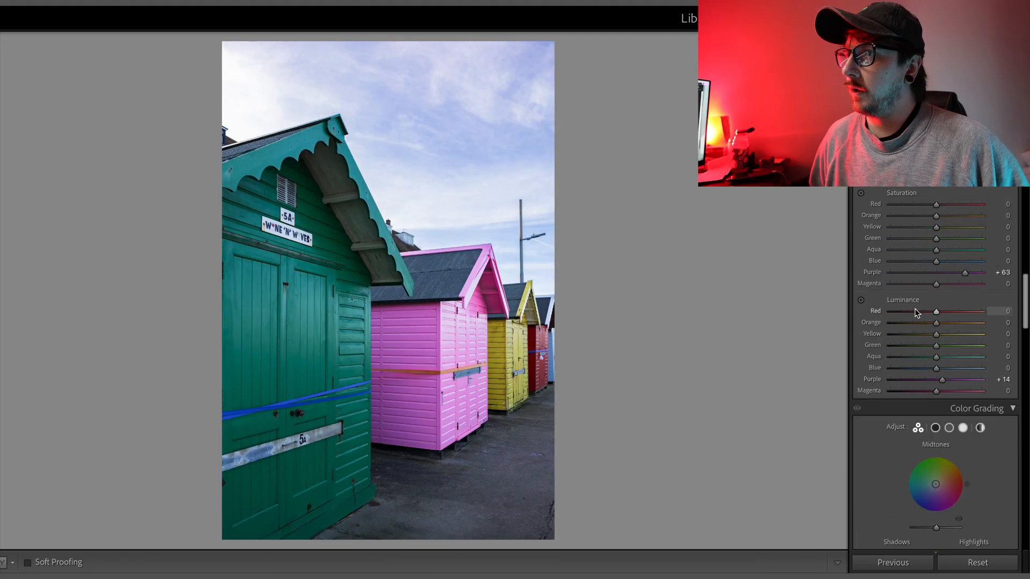
pyautogui.scroll(1, 915, 311)
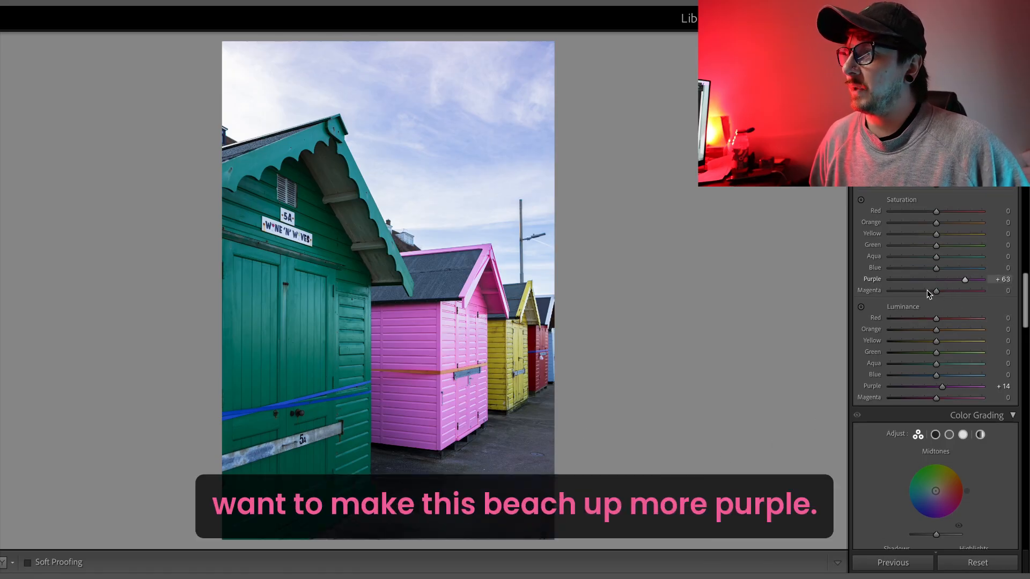
pyautogui.scroll(3, 929, 294)
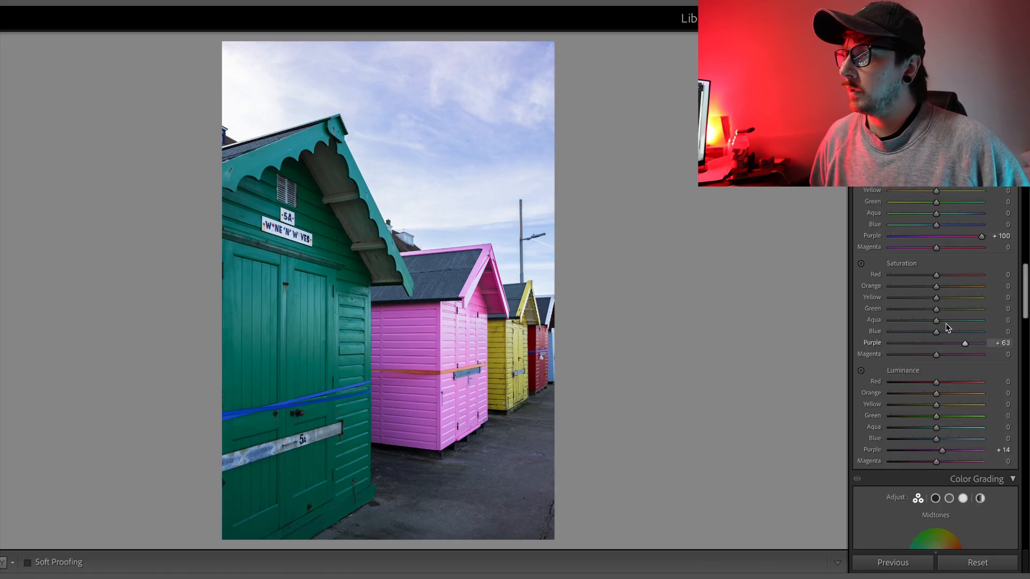
pyautogui.moveTo(964, 237); pyautogui.dragTo(934, 241)
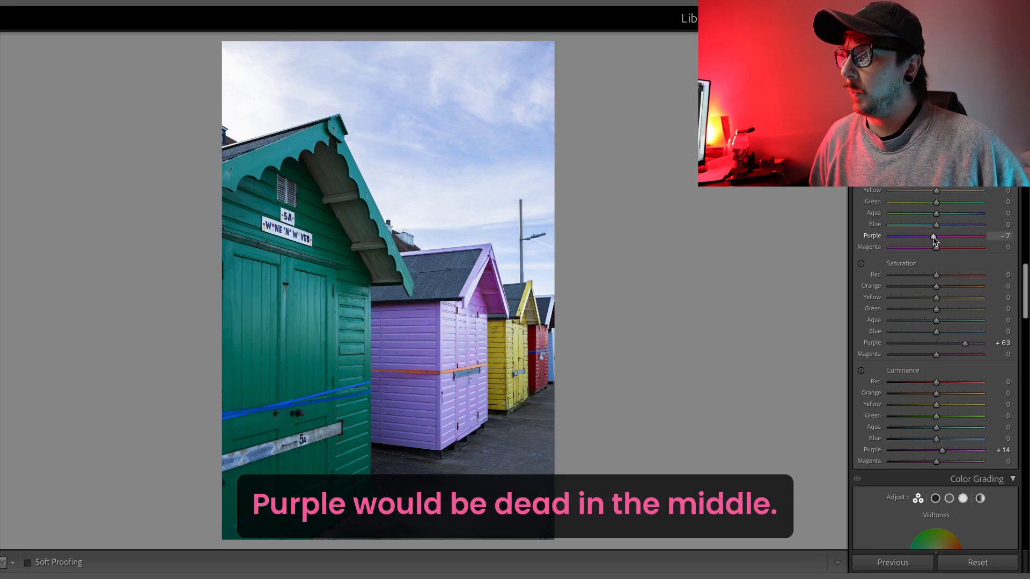
pyautogui.moveTo(964, 345); pyautogui.dragTo(979, 343)
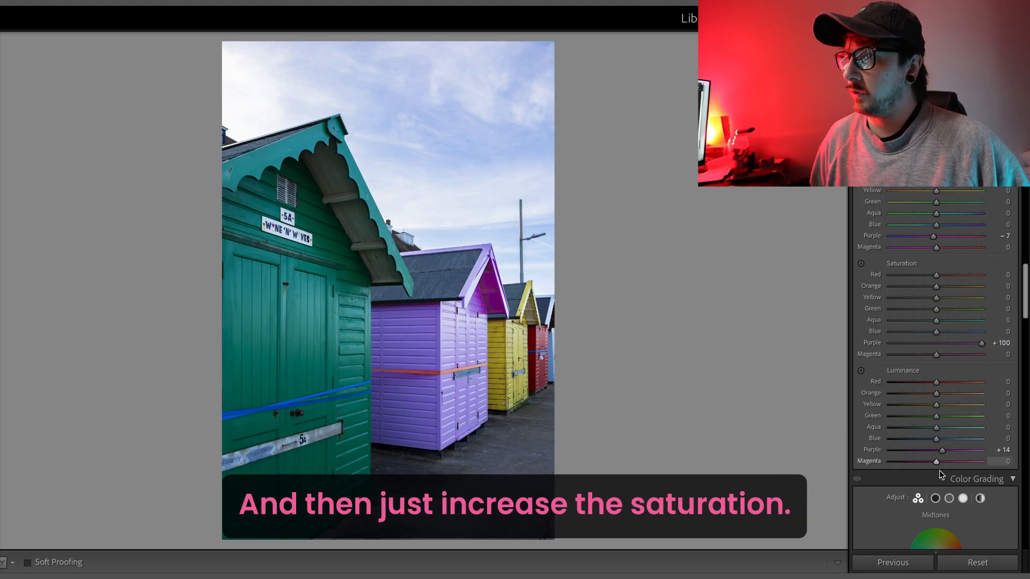
pyautogui.moveTo(941, 450); pyautogui.dragTo(925, 455)
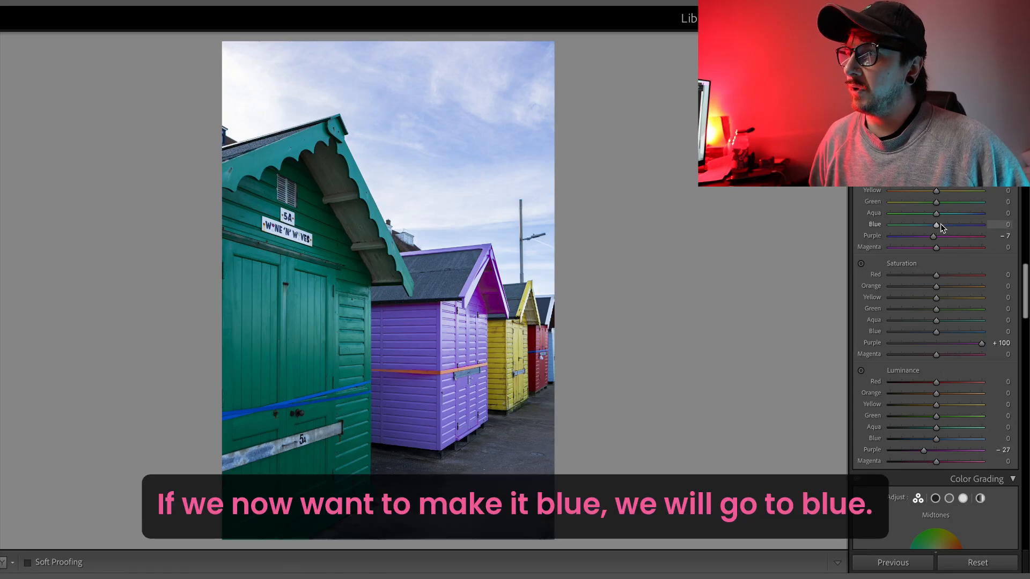
# Turn the purple hut blue with Purple hue -96, Purple saturation +59, Blue saturation +29 and Blue luminance -21.
pyautogui.moveTo(931, 237); pyautogui.dragTo(893, 237)
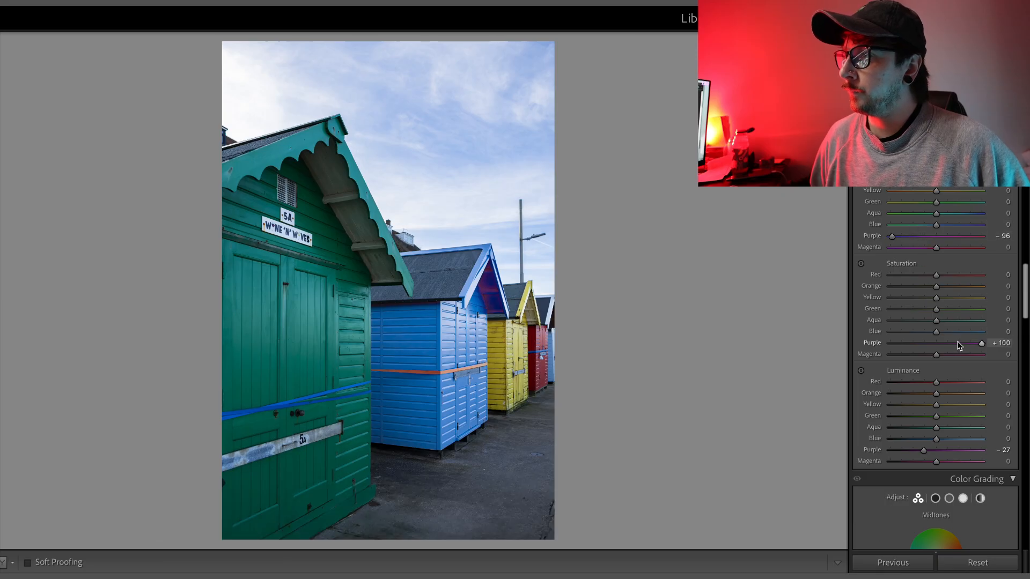
pyautogui.moveTo(960, 342)
pyautogui.mouseDown()
pyautogui.moveTo(935, 343)
pyautogui.moveTo(956, 348)
pyautogui.moveTo(947, 332)
pyautogui.mouseUp()
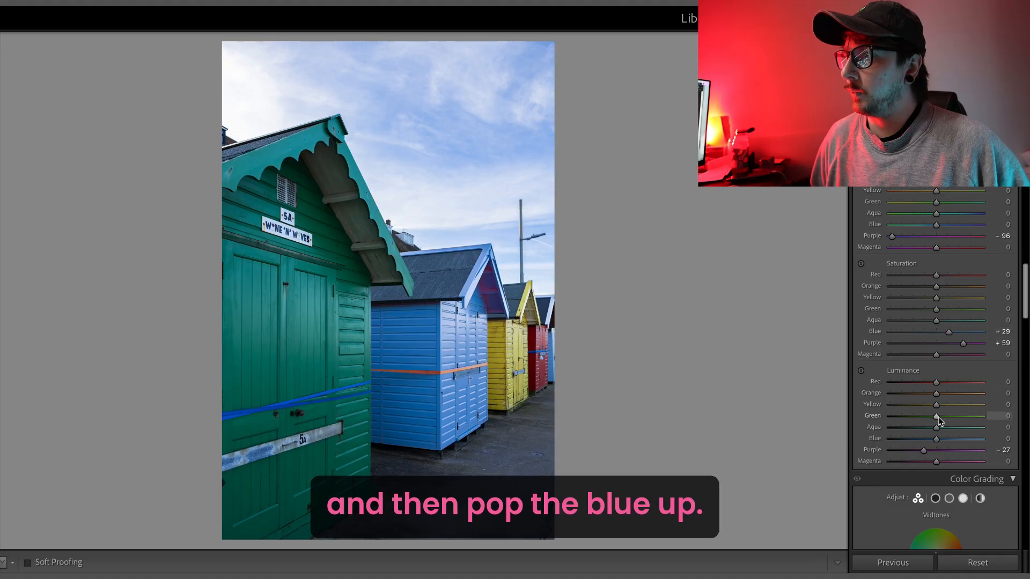
pyautogui.moveTo(929, 440)
pyautogui.mouseDown()
pyautogui.moveTo(919, 437)
pyautogui.moveTo(940, 440)
pyautogui.moveTo(927, 440)
pyautogui.mouseUp()
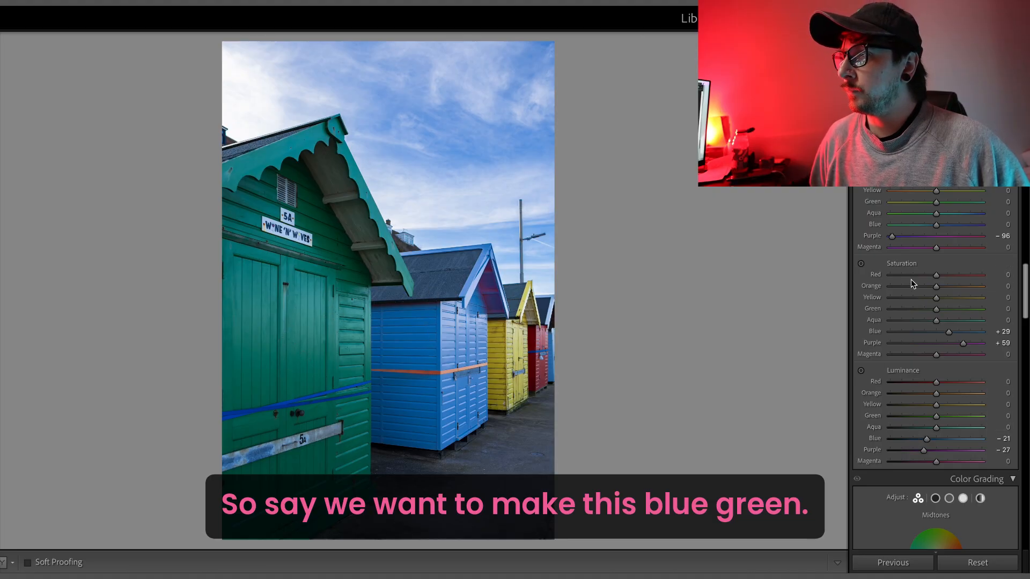
# Turn the teal hut a vivid green with Aqua hue -100 and Aqua saturation +59.
pyautogui.scroll(3, 936, 321)
pyautogui.moveTo(905, 317); pyautogui.dragTo(937, 334)
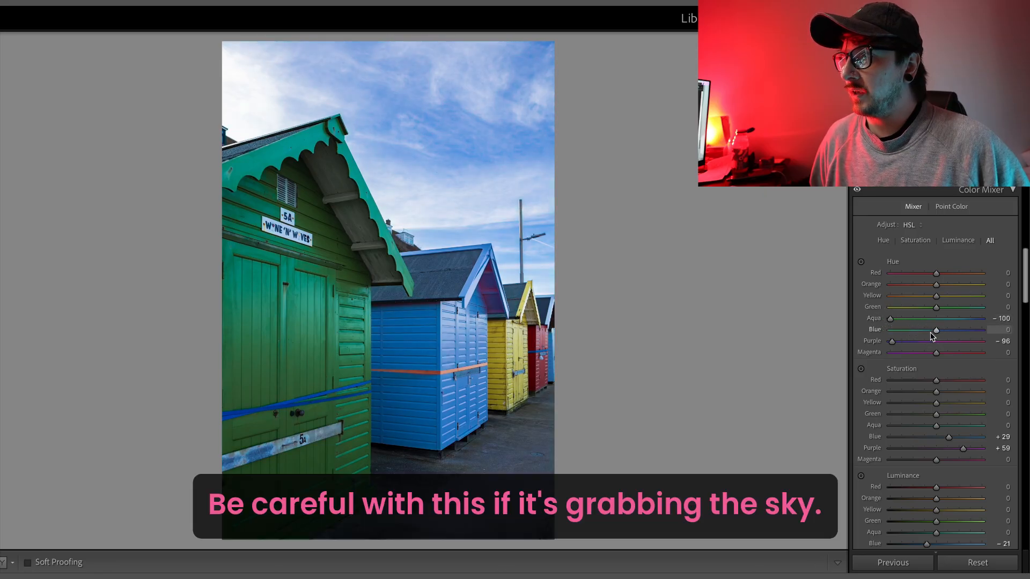
pyautogui.scroll(-3, 925, 361)
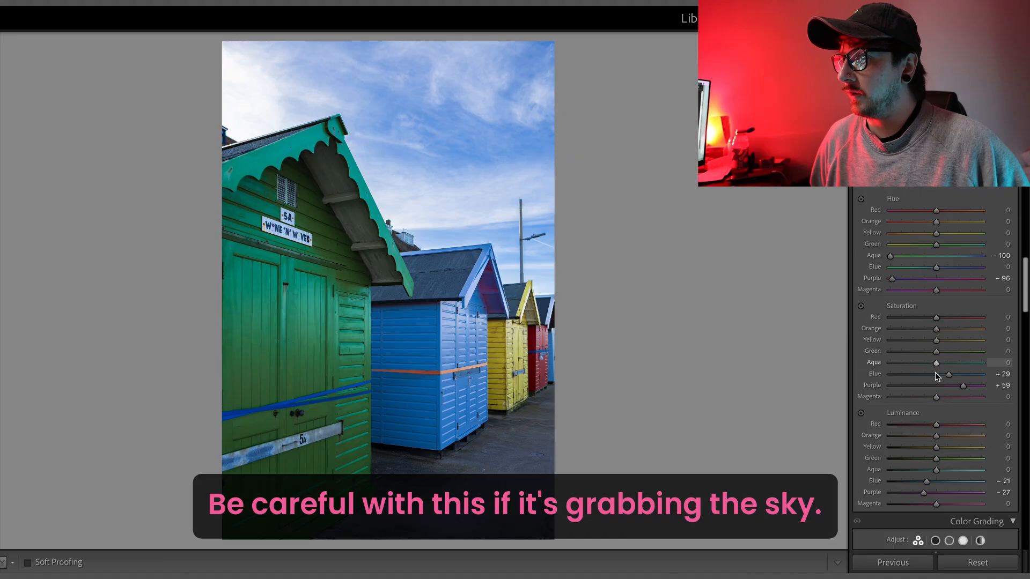
pyautogui.moveTo(937, 298); pyautogui.dragTo(962, 298)
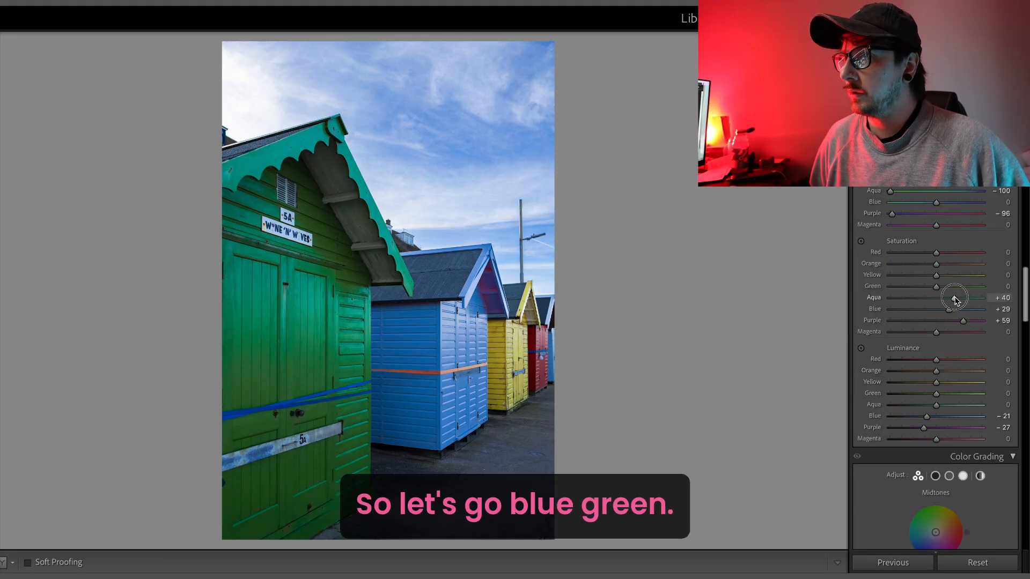
# Shift the Yellow hue to -100 so the yellow hut turns orange, and check the hut's shadows up close.
pyautogui.scroll(2, 914, 301)
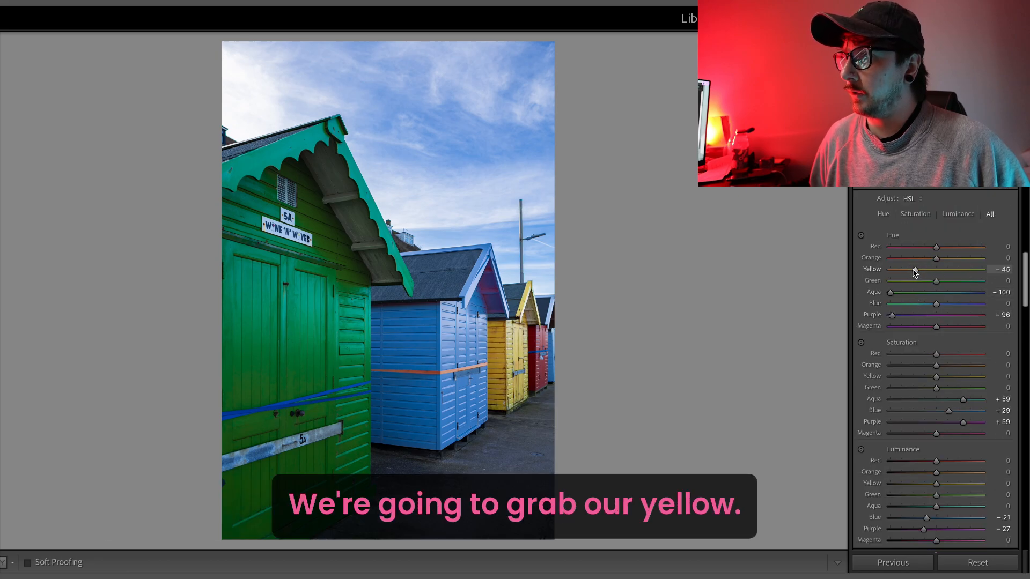
pyautogui.moveTo(896, 271); pyautogui.dragTo(888, 273)
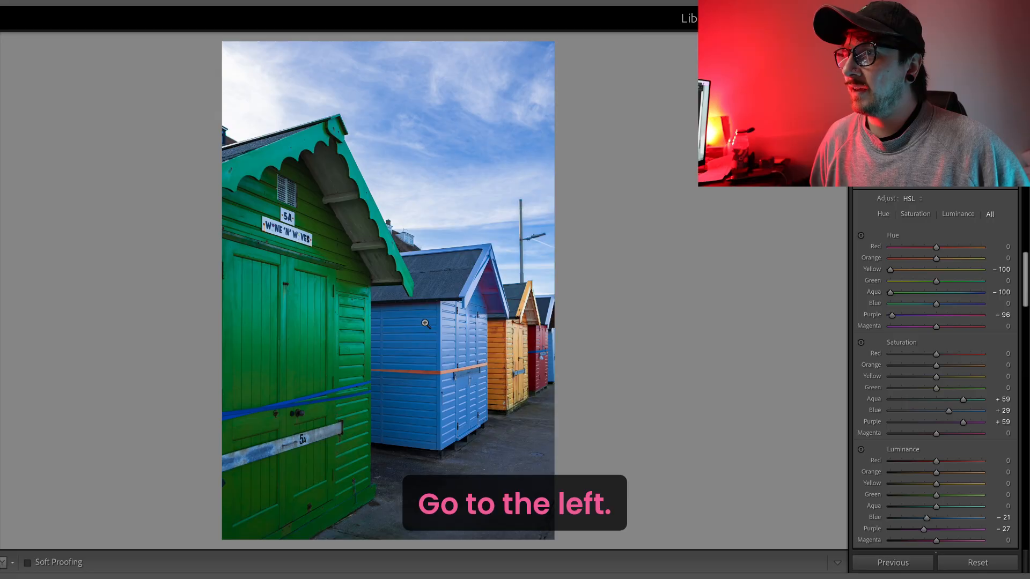
pyautogui.click(488, 281)
pyautogui.click(485, 269)
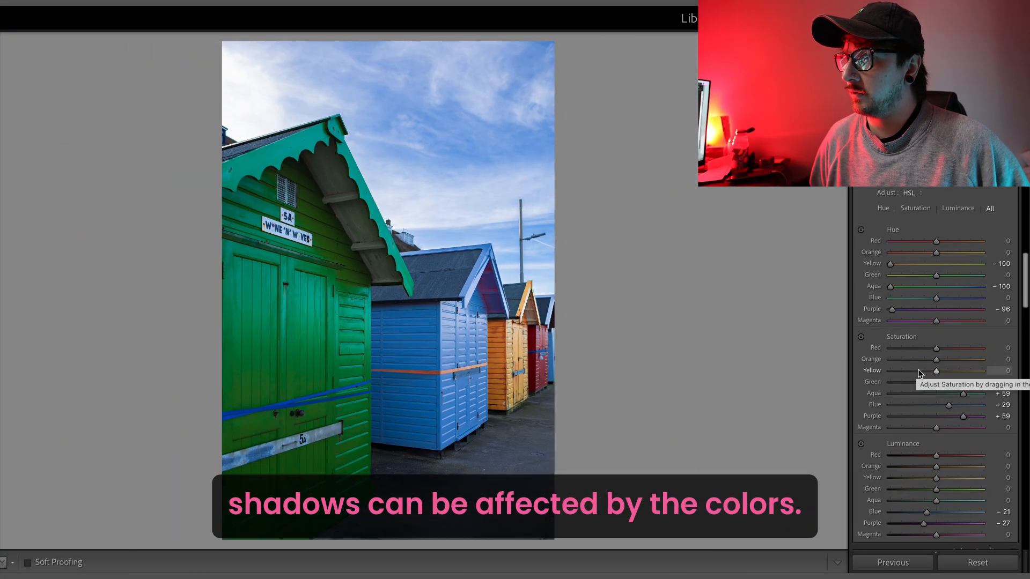
# Enrich the orange hut with Orange saturation +11, Yellow saturation +33 and Yellow luminance -44, leaving the Orange hue at 0.
pyautogui.moveTo(936, 360); pyautogui.dragTo(940, 363)
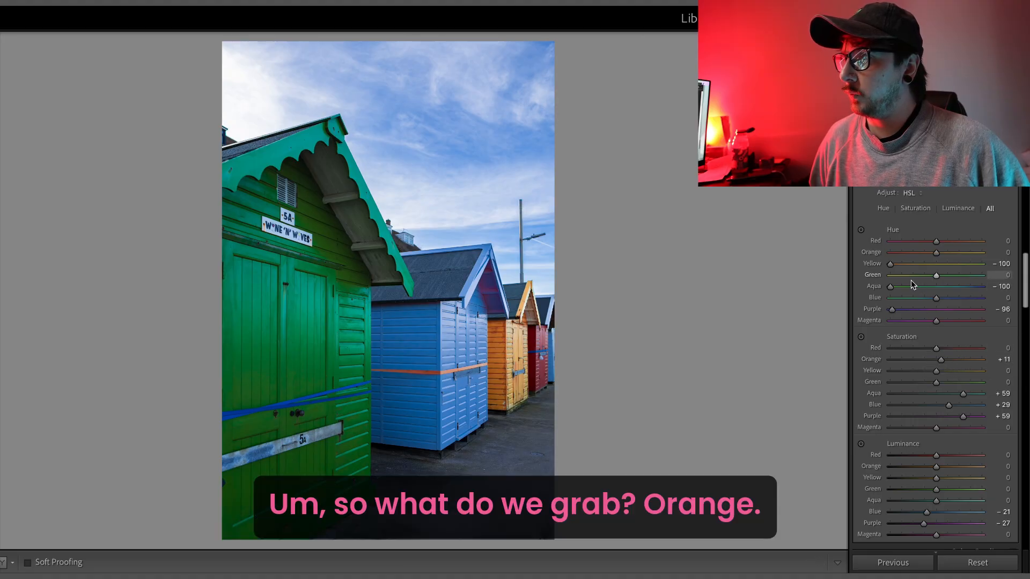
pyautogui.doubleClick(914, 253)
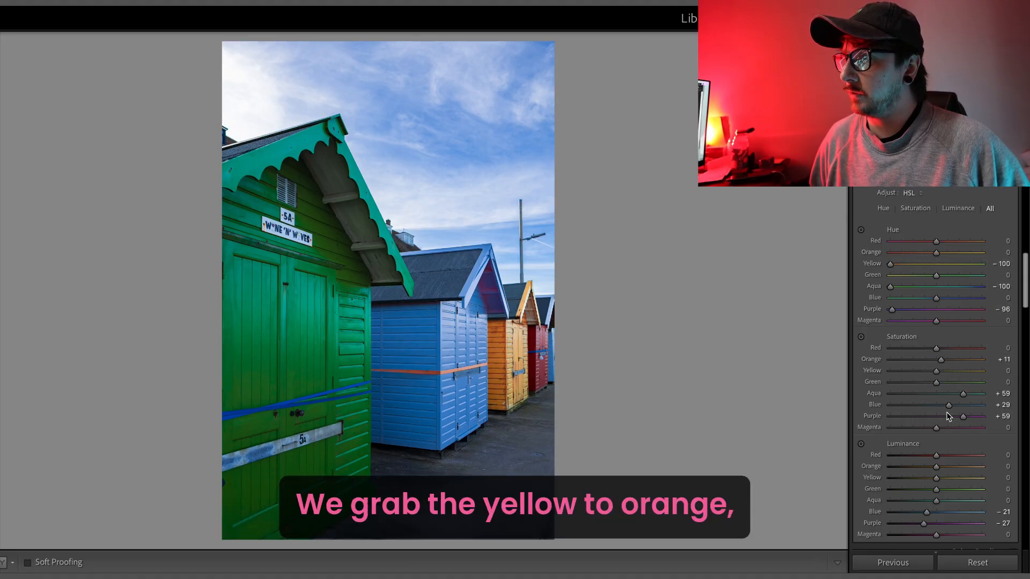
pyautogui.moveTo(923, 371); pyautogui.dragTo(949, 371)
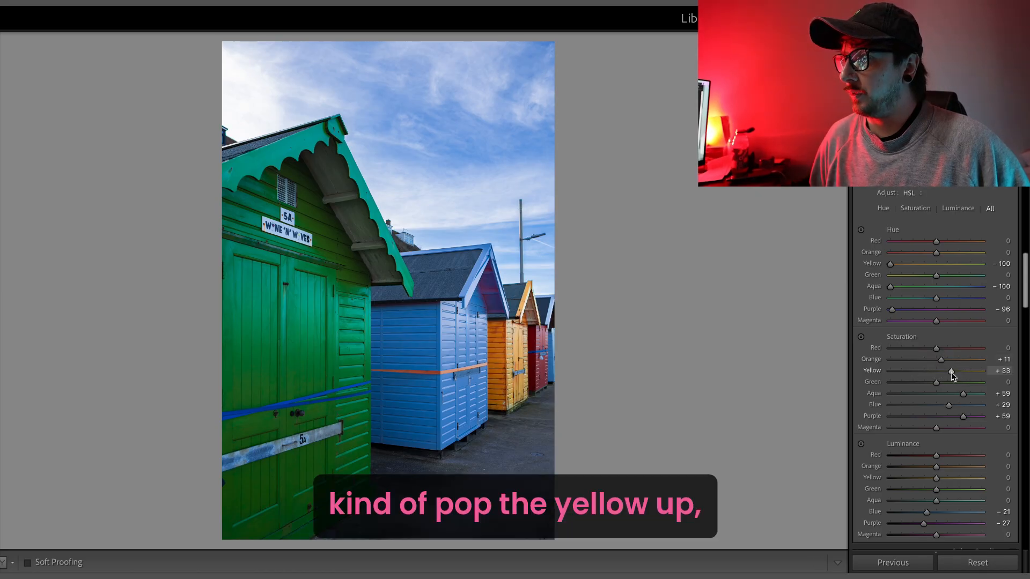
pyautogui.moveTo(924, 478); pyautogui.dragTo(915, 478)
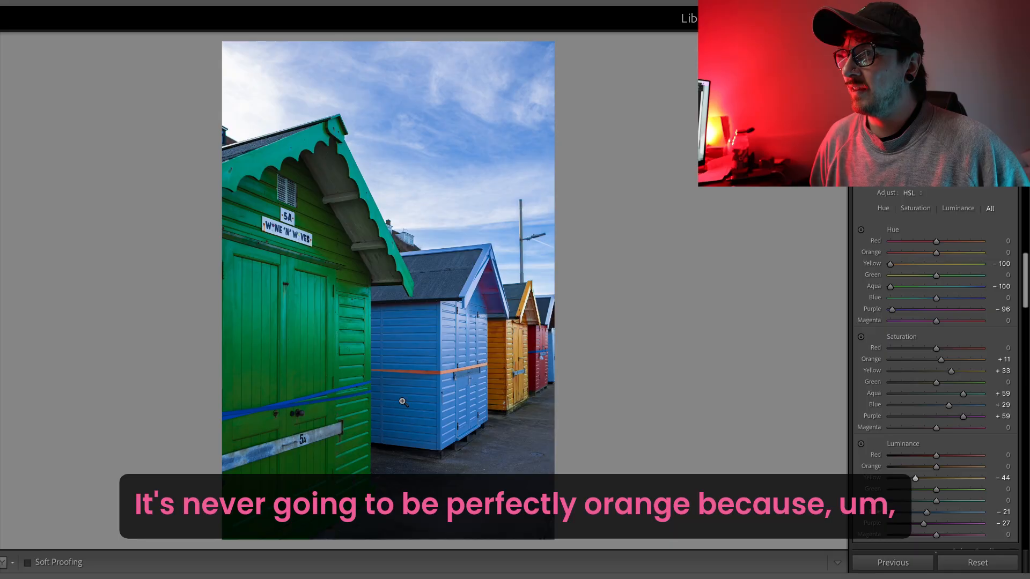
# Set the Orange hue to -29 while checking the orange hut up close.
pyautogui.click(526, 322)
pyautogui.moveTo(892, 264); pyautogui.dragTo(949, 258)
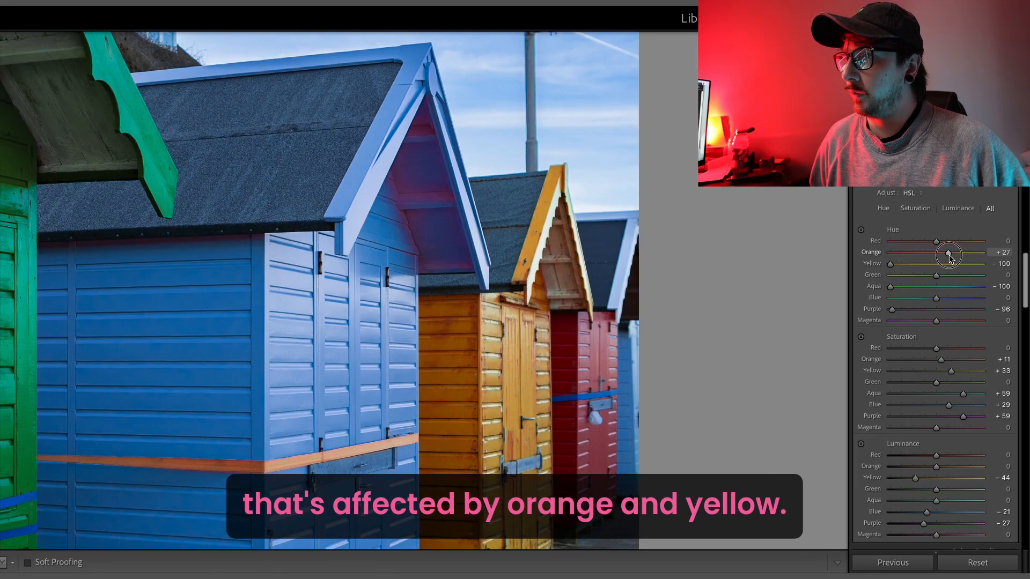
pyautogui.click(569, 412)
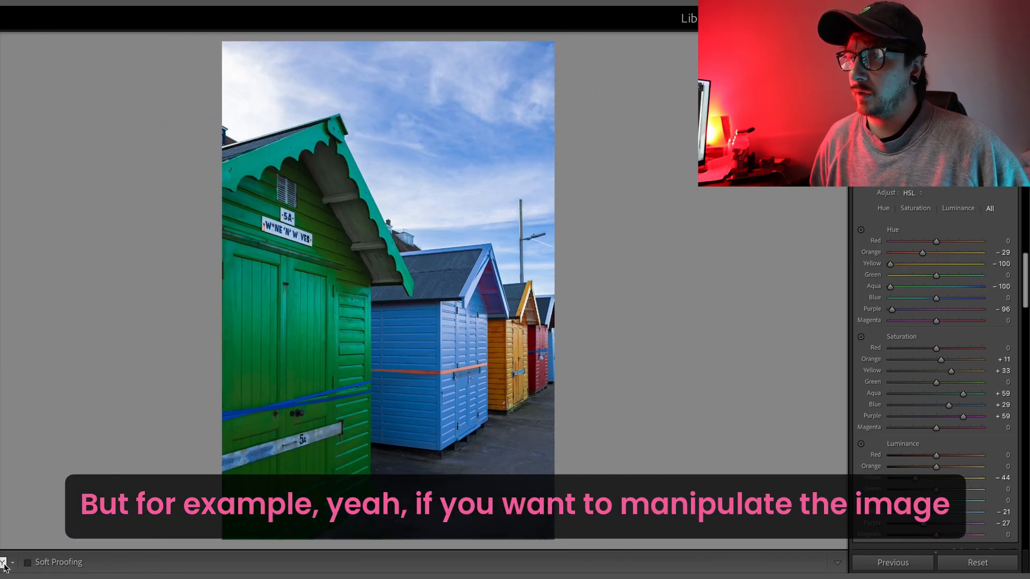
# Compare the photo with and without the Color Mixer adjustments, and examine the blue hut's gable up close.
pyautogui.scroll(2, 910, 271)
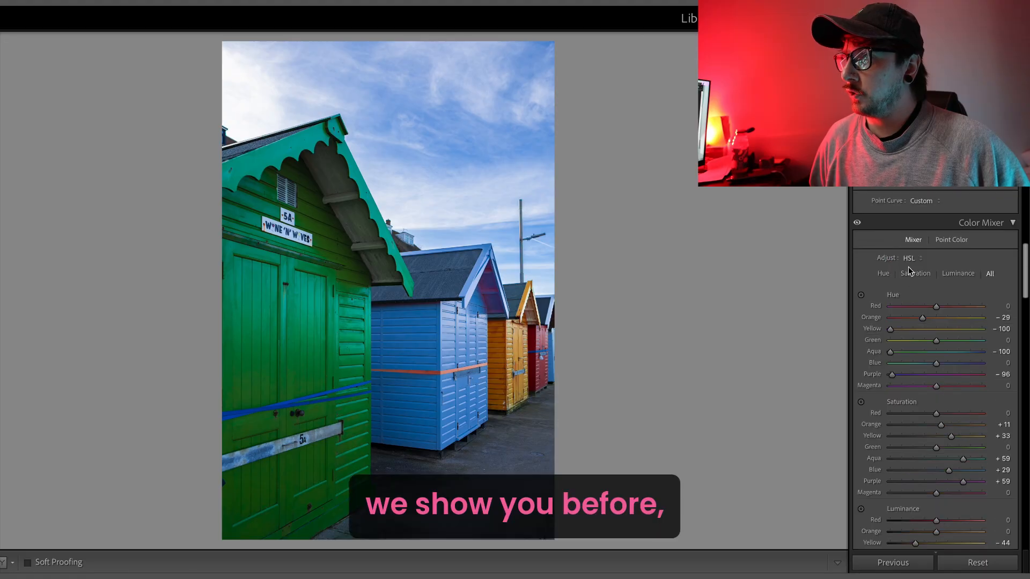
pyautogui.click(857, 224)
pyautogui.click(857, 224)
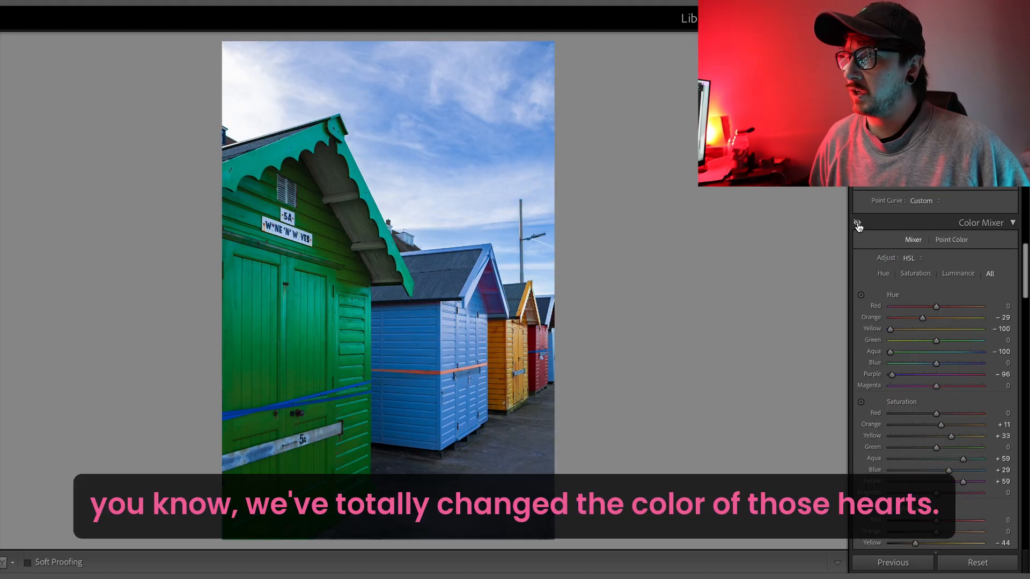
pyautogui.click(857, 224)
pyautogui.click(857, 225)
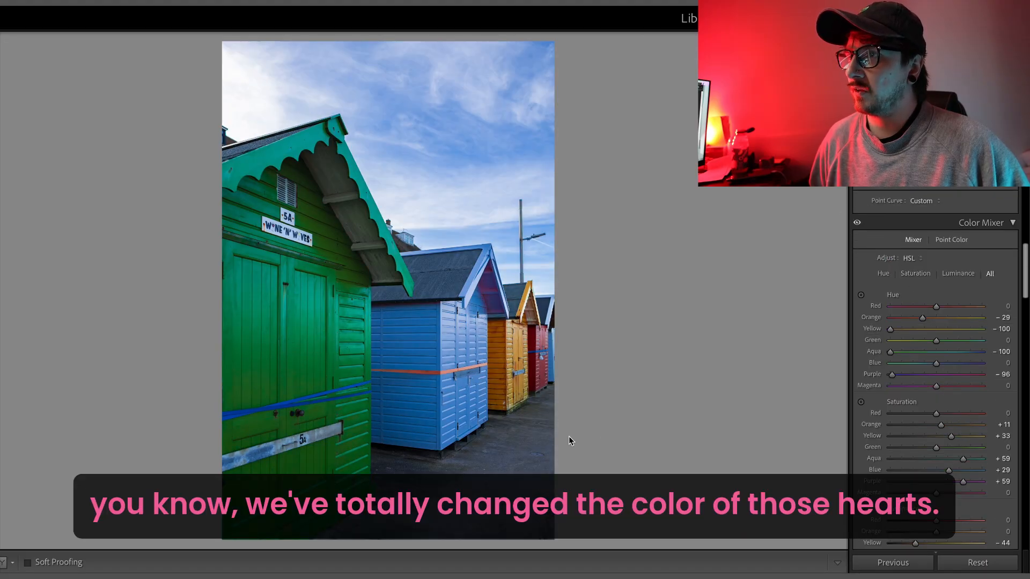
pyautogui.click(493, 303)
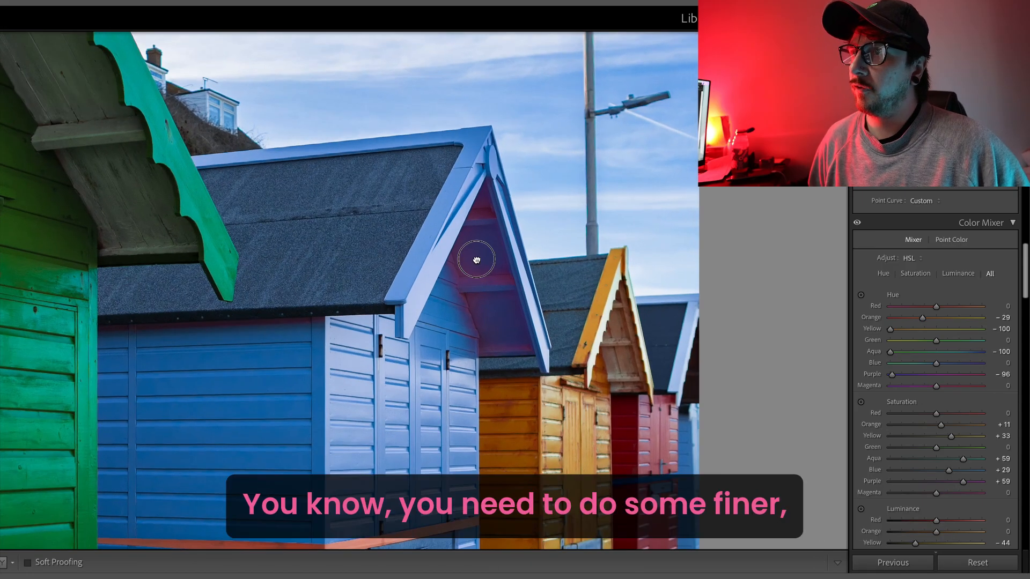
pyautogui.click(476, 260)
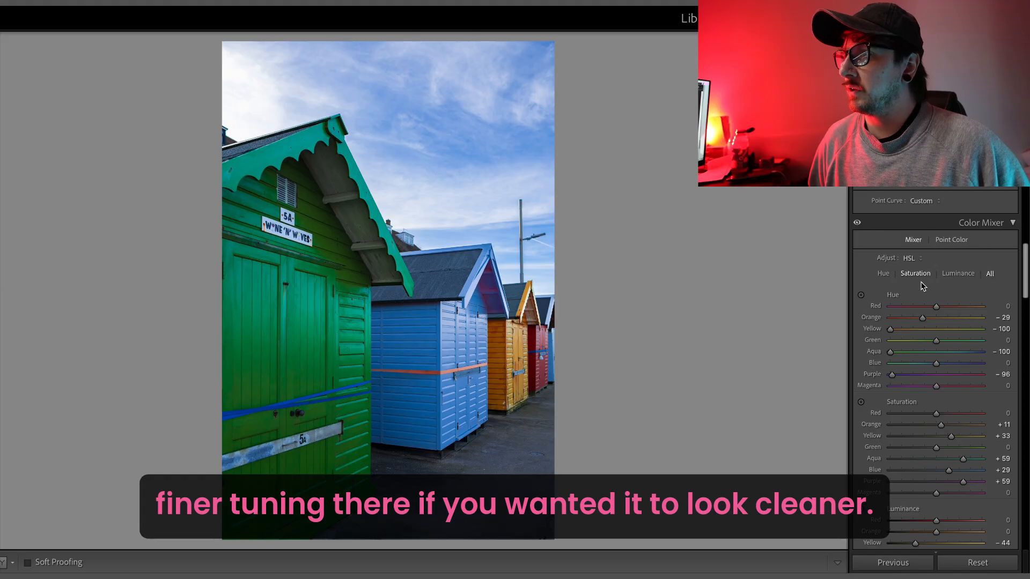
# Reset the Yellow and Aqua hues and the Yellow, Aqua, Blue and Purple saturations to 0.
pyautogui.doubleClick(890, 329)
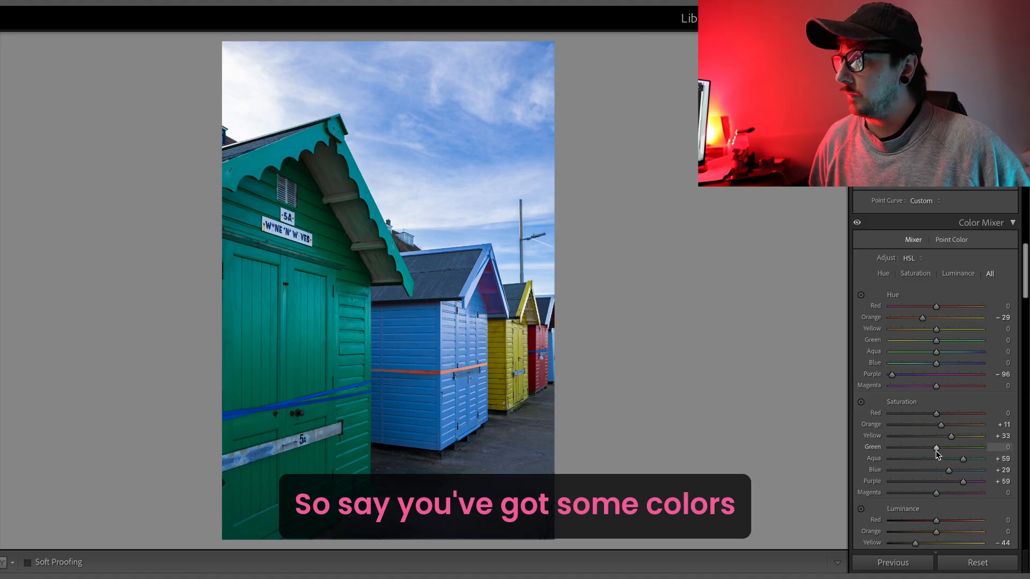
pyautogui.doubleClick(949, 436)
pyautogui.doubleClick(963, 459)
pyautogui.moveTo(948, 470); pyautogui.dragTo(953, 470)
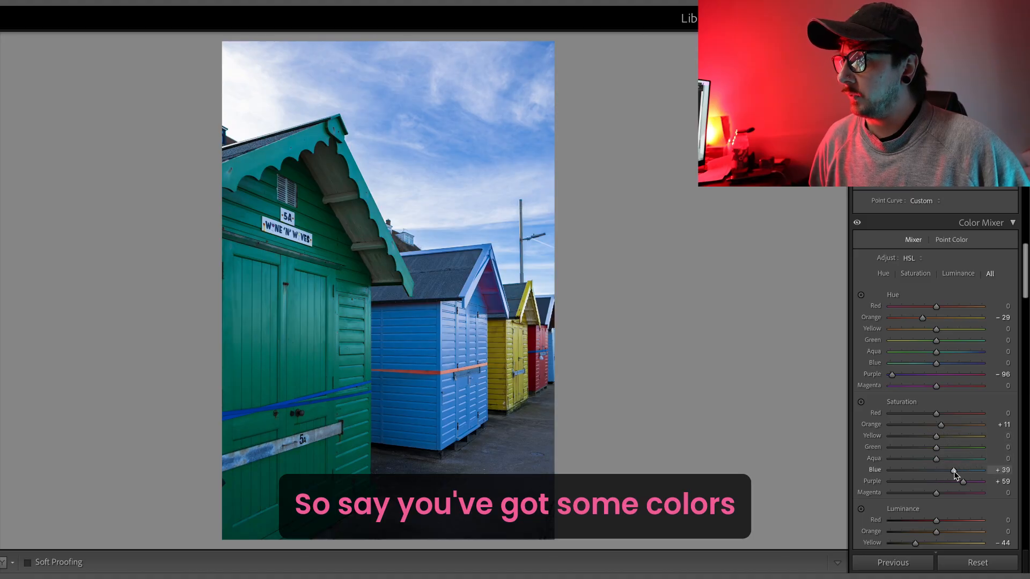
pyautogui.doubleClick(963, 483)
pyautogui.doubleClick(953, 470)
# Reset the Yellow, Blue and Purple luminance and the Purple hue to 0.
pyautogui.scroll(-3, 919, 452)
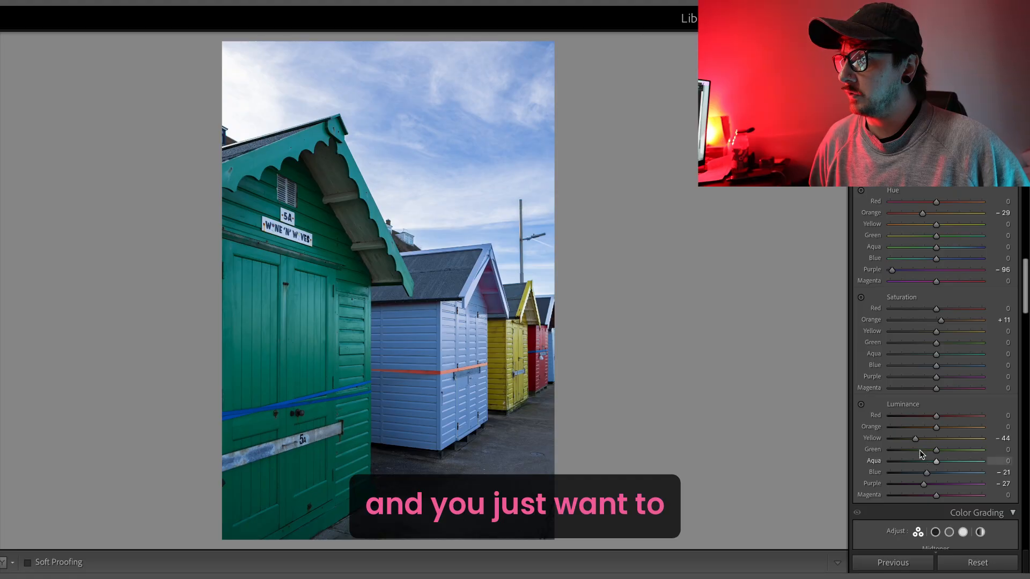
pyautogui.doubleClick(916, 439)
pyautogui.doubleClick(926, 473)
pyautogui.doubleClick(922, 483)
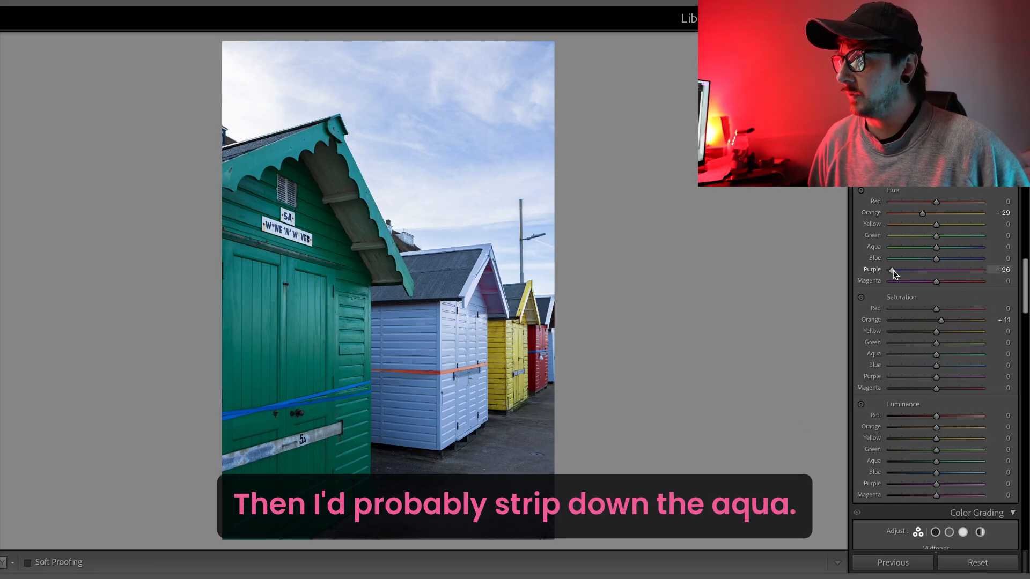
# Mute and darken the teal hut with Aqua saturation -58 and Aqua luminance -68.
pyautogui.moveTo(908, 355); pyautogui.dragTo(897, 356)
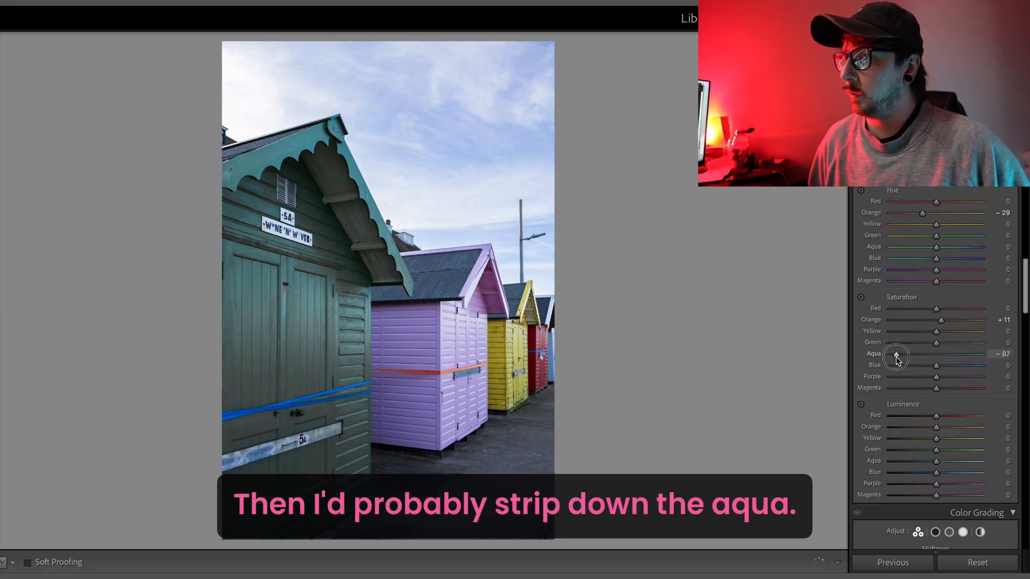
pyautogui.moveTo(935, 461); pyautogui.dragTo(905, 465)
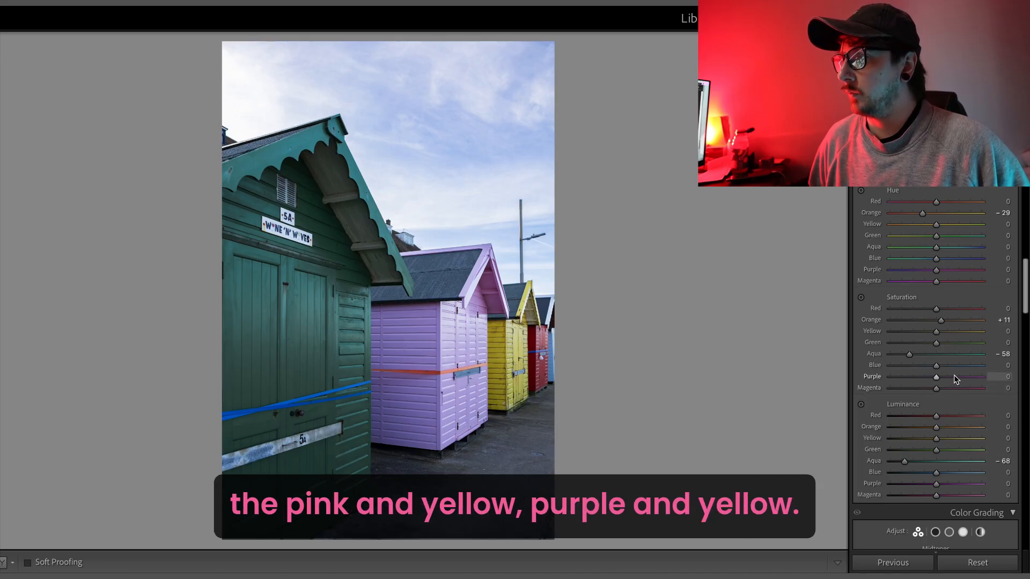
# Turn the purple hut pink with Purple hue +71, Purple saturation +34 and Purple luminance +6, and reset the Orange hue to 0.
pyautogui.moveTo(937, 484)
pyautogui.mouseDown()
pyautogui.moveTo(950, 485)
pyautogui.moveTo(939, 485)
pyautogui.mouseUp()
pyautogui.moveTo(949, 268); pyautogui.dragTo(968, 269)
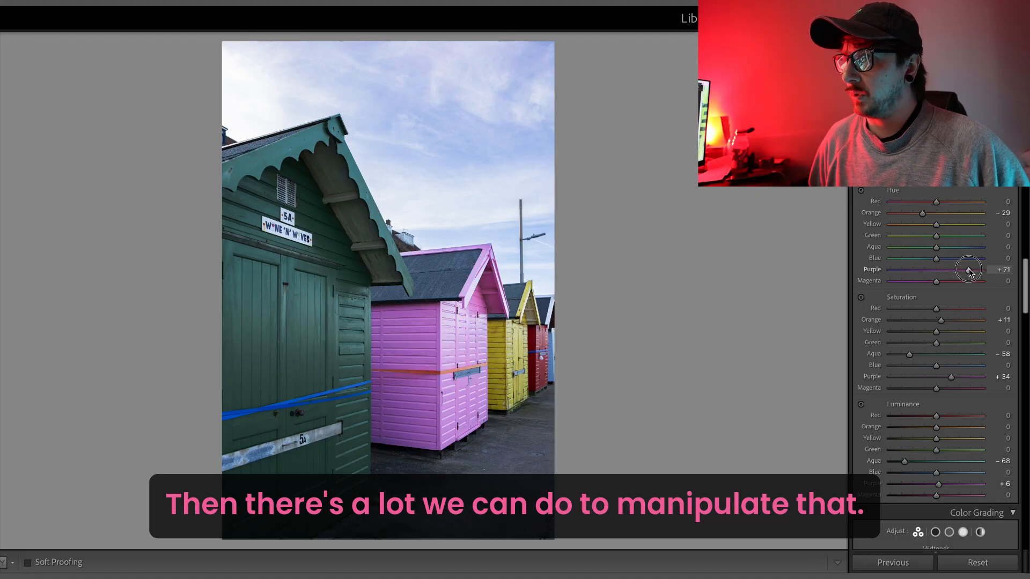
pyautogui.doubleClick(921, 215)
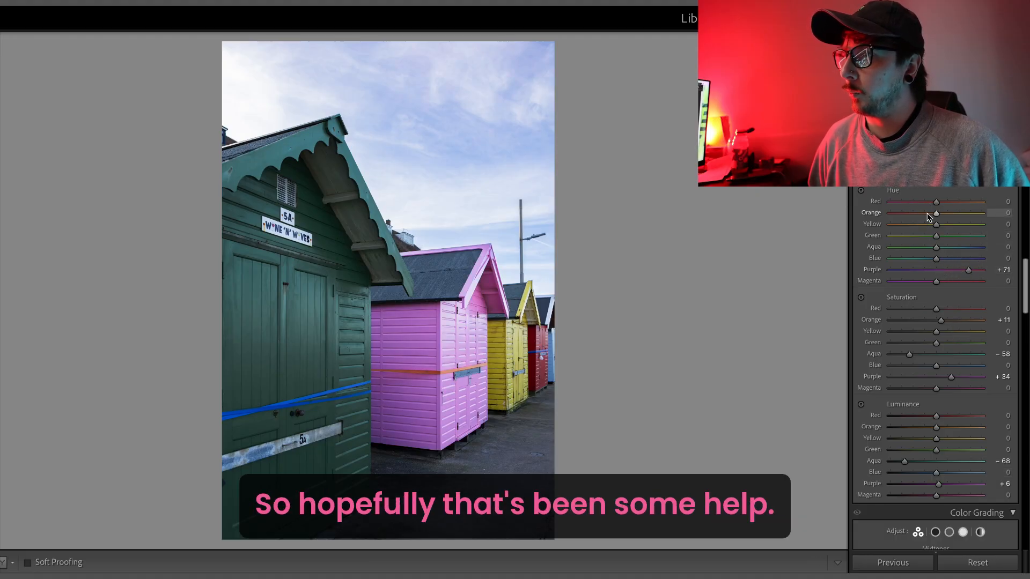
# Try darkening the sky with Blue luminance -38, and reset the Blue luminance, Aqua luminance and Aqua saturation to 0.
pyautogui.moveTo(936, 472); pyautogui.dragTo(918, 474)
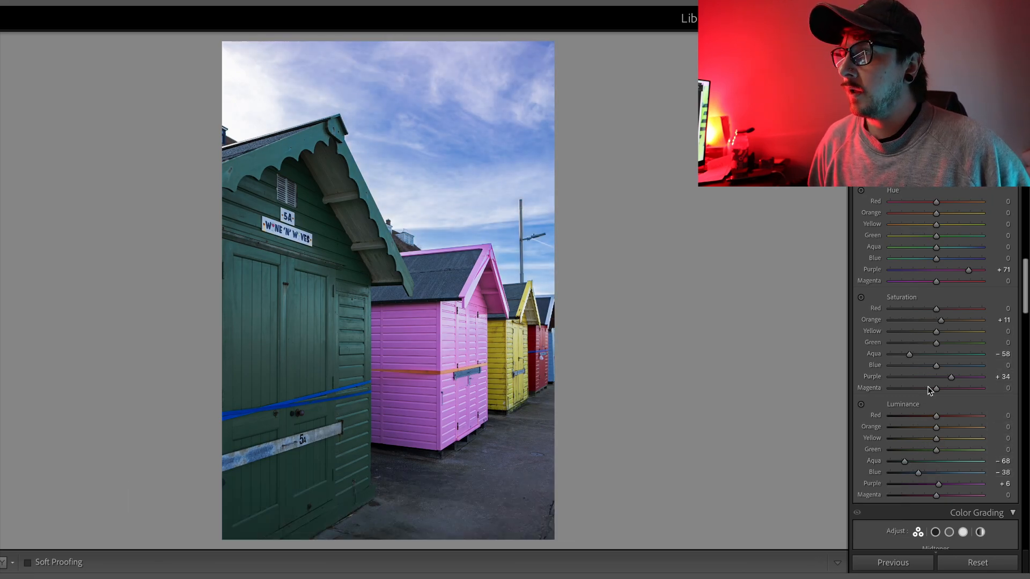
pyautogui.doubleClick(910, 357)
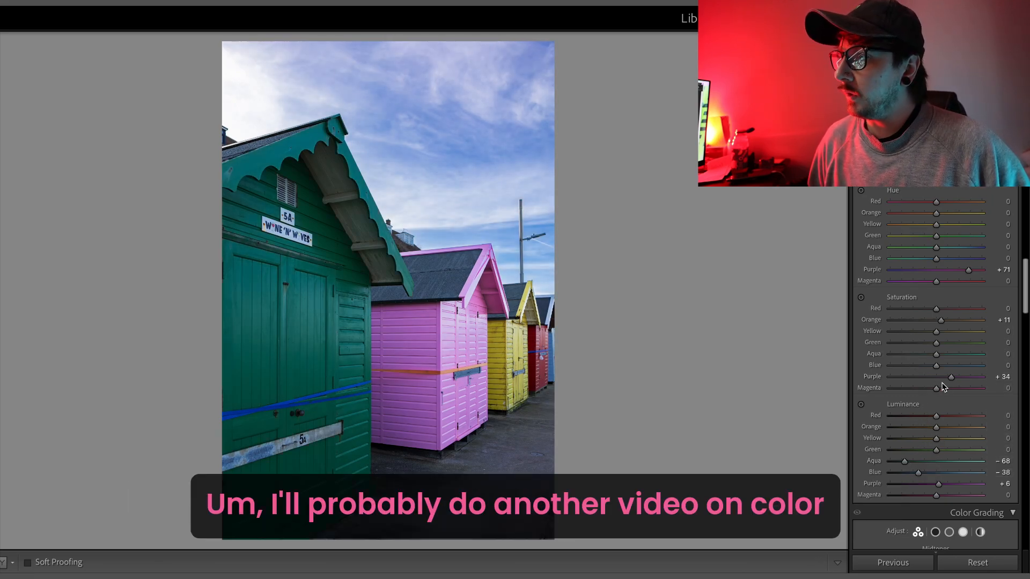
pyautogui.doubleClick(916, 476)
# Try split toning in Color Grading with a green highlight tint at hue 139, saturation 59, plus a shadow tint, and reset the wheels.
pyautogui.scroll(10, 931, 390)
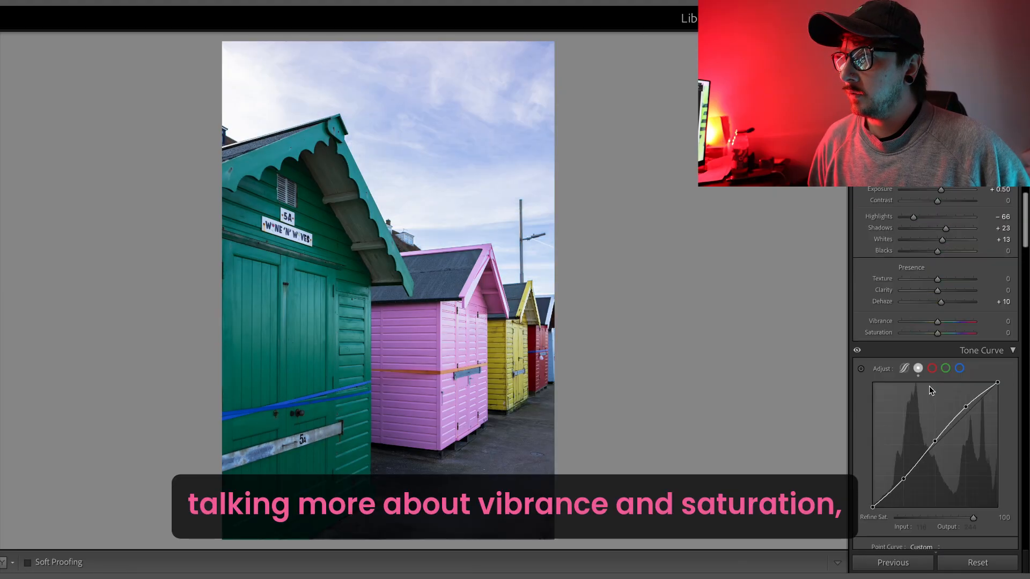
pyautogui.scroll(2, 930, 390)
pyautogui.scroll(-10, 918, 422)
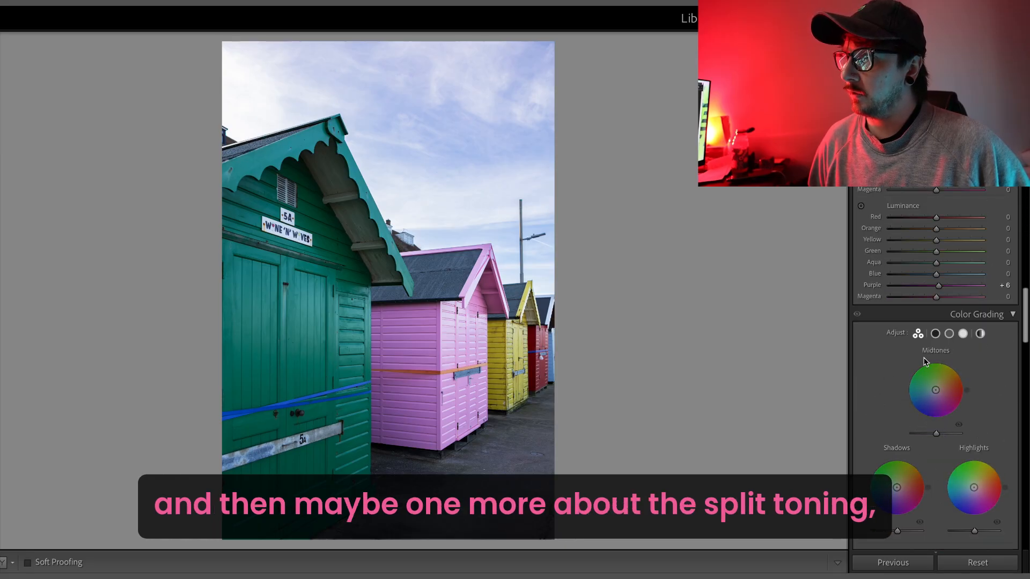
pyautogui.moveTo(935, 389)
pyautogui.mouseDown()
pyautogui.moveTo(942, 369)
pyautogui.moveTo(915, 379)
pyautogui.moveTo(935, 390)
pyautogui.mouseUp()
pyautogui.moveTo(974, 487); pyautogui.dragTo(952, 465)
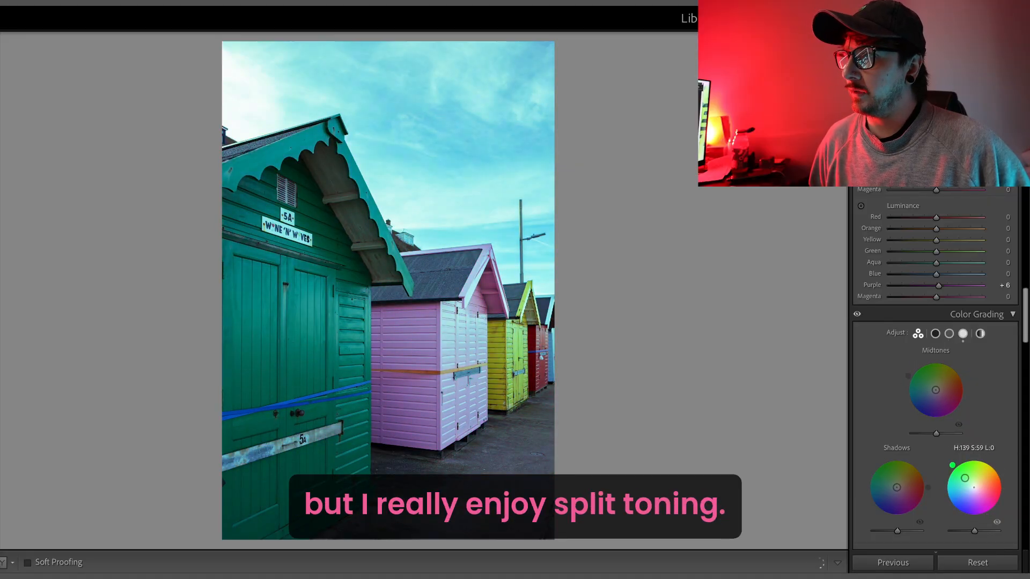
pyautogui.moveTo(896, 487); pyautogui.dragTo(878, 480)
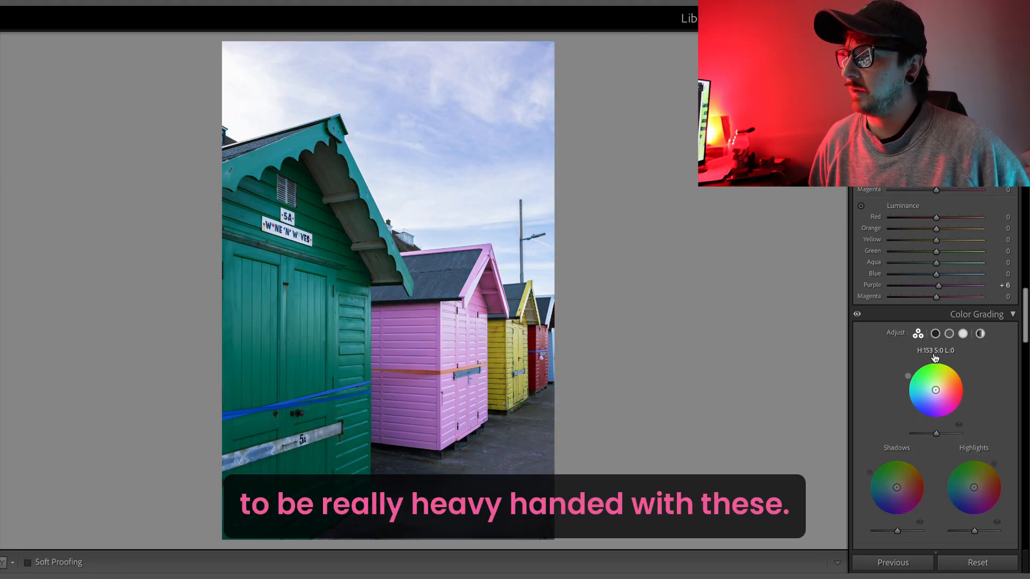
# Give the midtones a light warm orange tint in Color Grading, and show the highlights wheel.
pyautogui.click(935, 333)
pyautogui.click(949, 273)
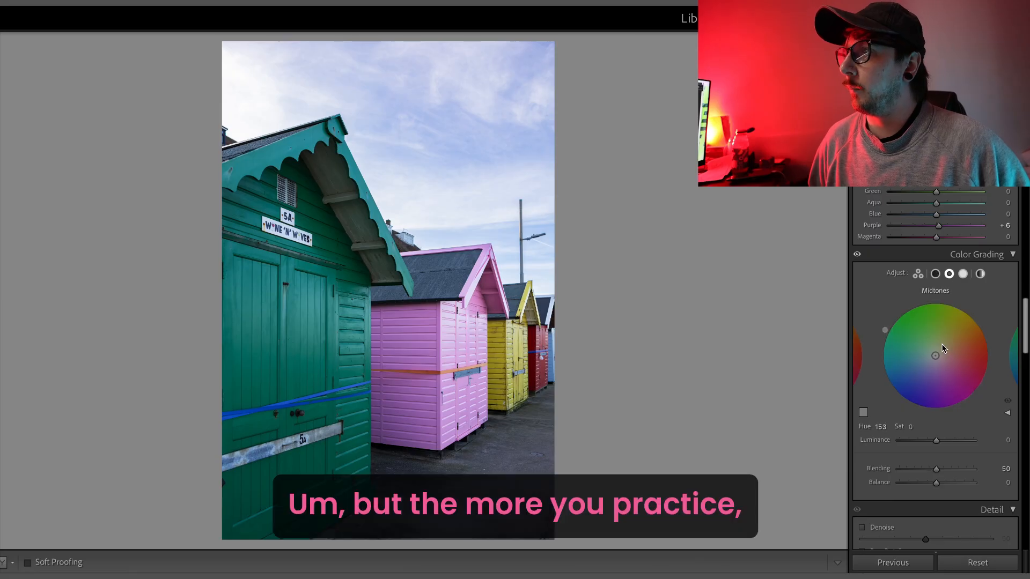
pyautogui.moveTo(935, 356); pyautogui.dragTo(953, 337)
pyautogui.click(963, 273)
# Try adjusting the photo's overall Saturation, and return it to 0.
pyautogui.scroll(15, 943, 338)
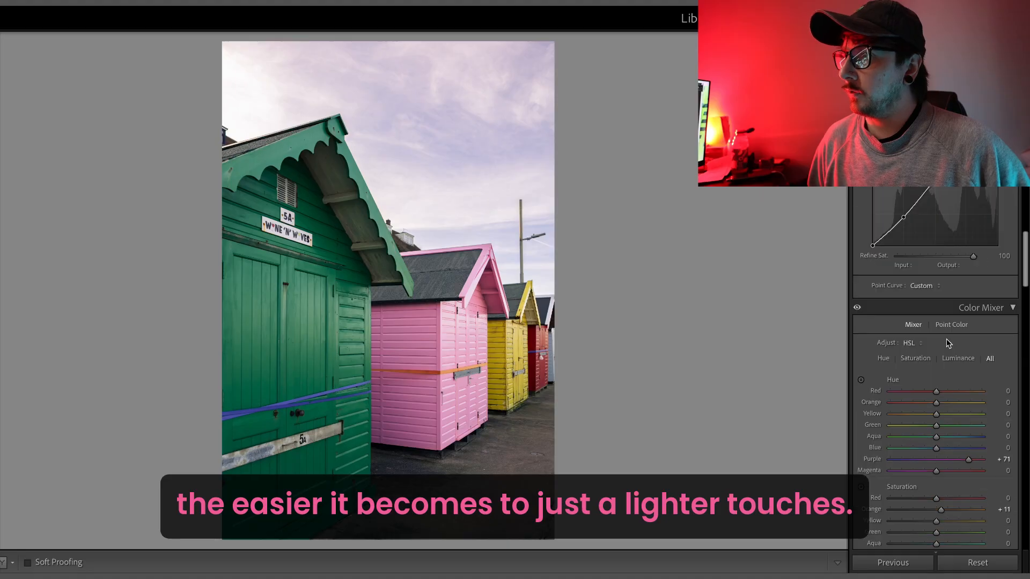
pyautogui.moveTo(926, 326)
pyautogui.mouseDown()
pyautogui.moveTo(906, 323)
pyautogui.moveTo(952, 324)
pyautogui.moveTo(942, 321)
pyautogui.mouseUp()
pyautogui.doubleClick(950, 327)
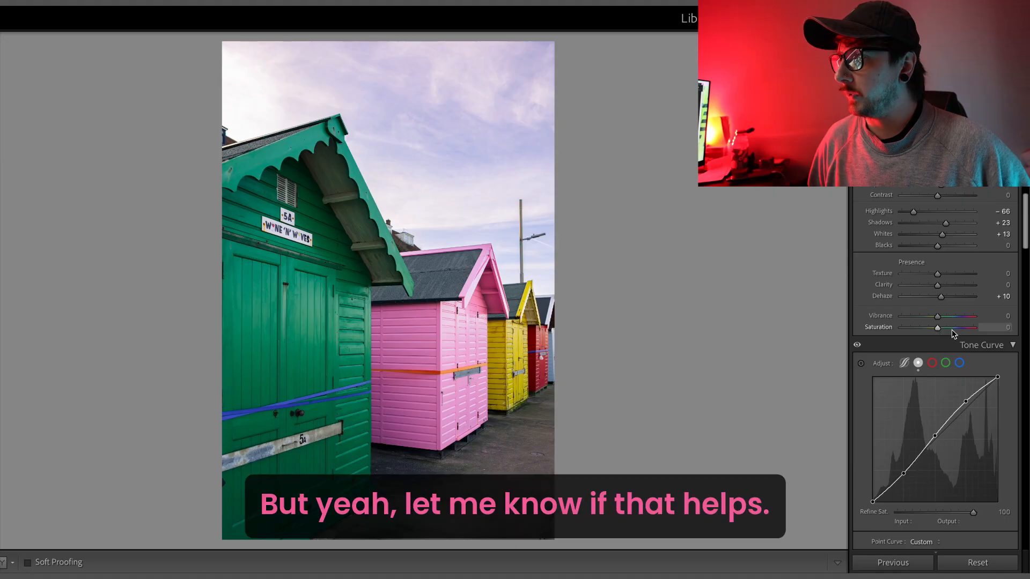